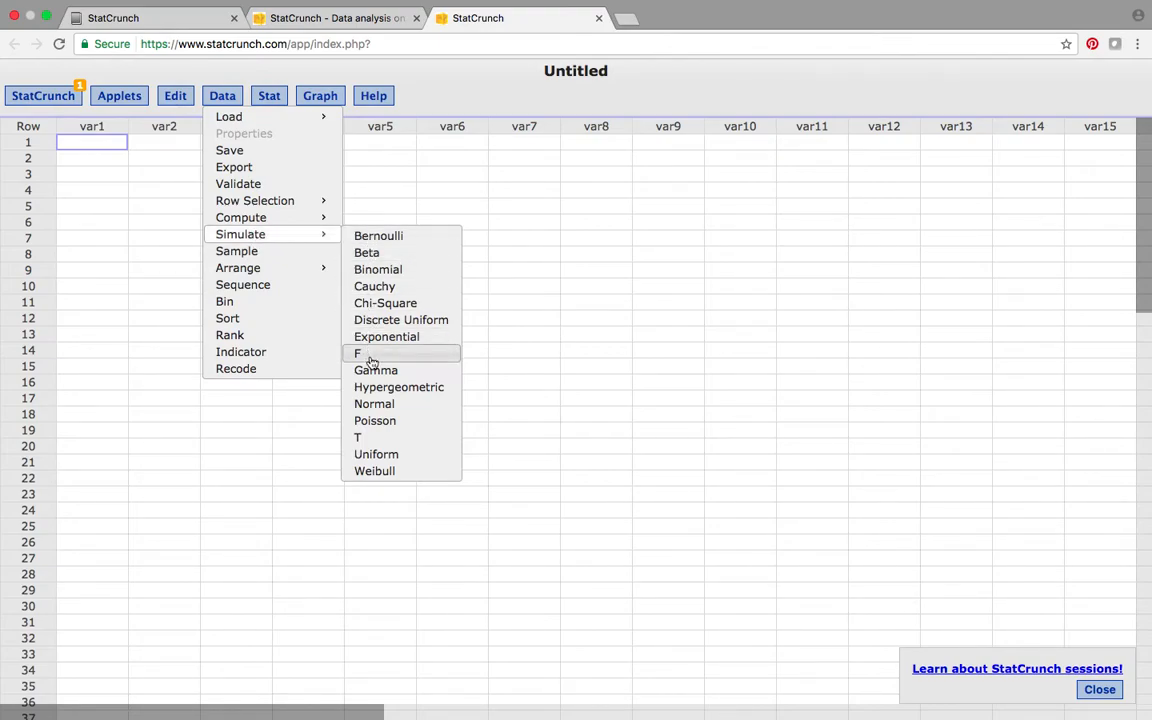
- Simulate normal data with 30 rows, 250 columns, mean 100 and standard deviation 15, opened in a new data table
left_click(384, 405)
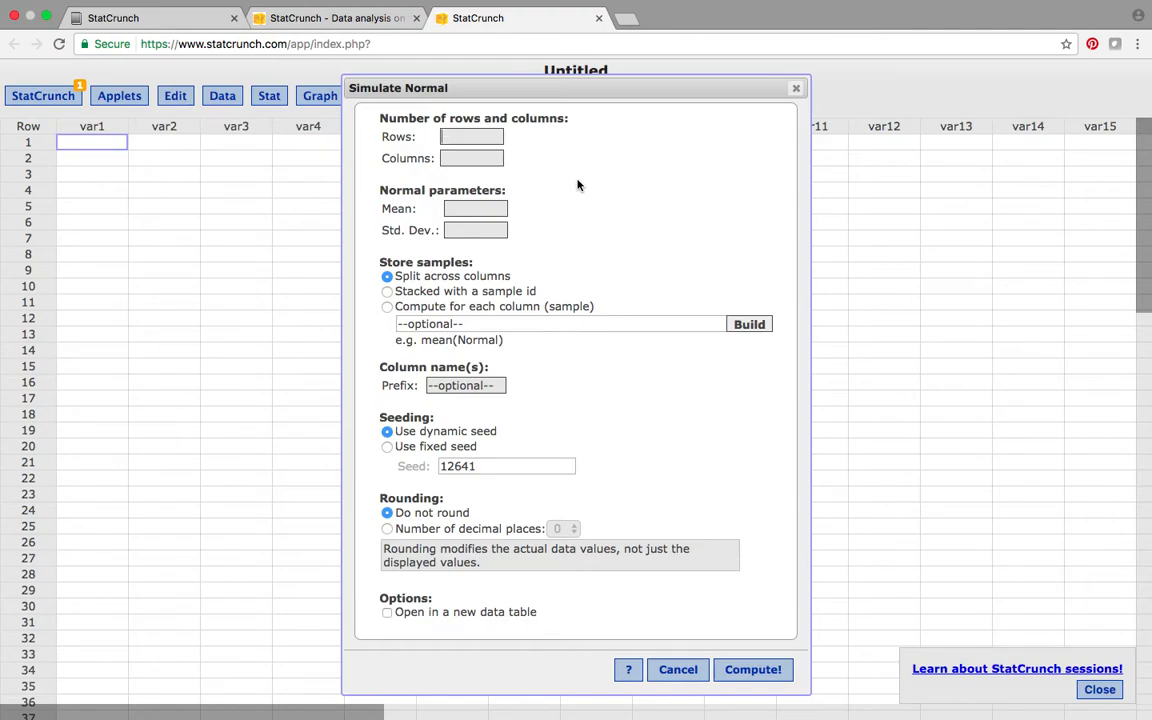
type("3")
type("0")
type("250")
type("10")
type("0")
left_click(455, 230)
type("15")
left_click(387, 613)
left_click(752, 672)
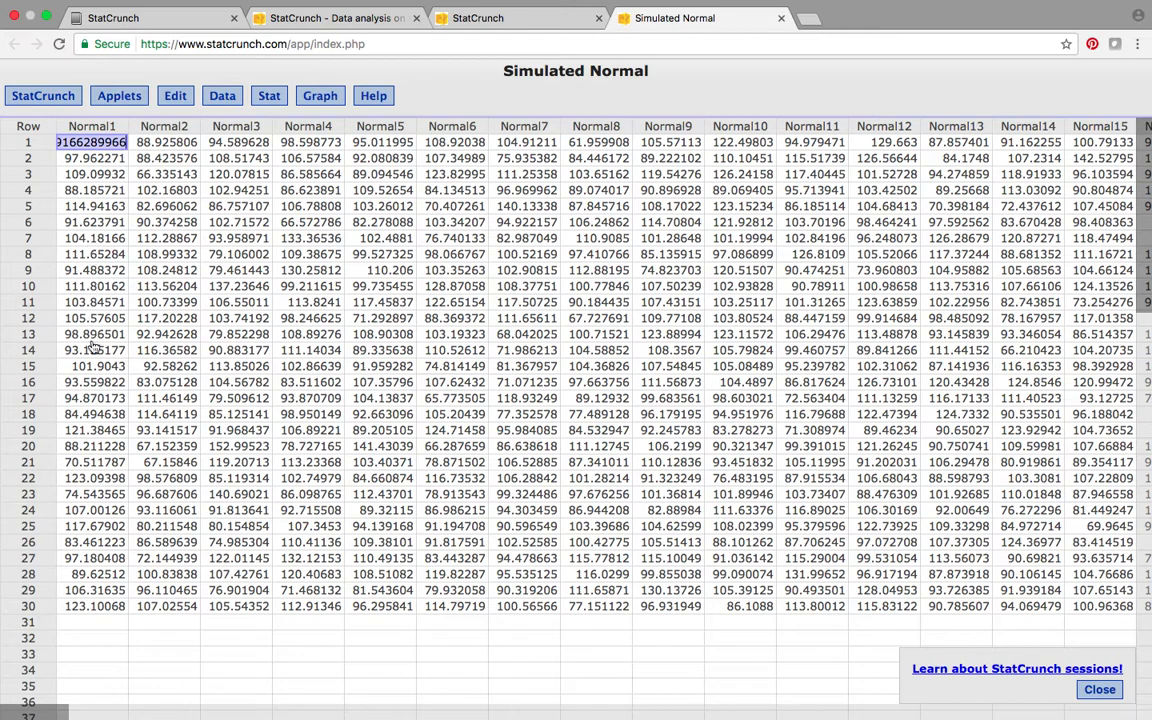
- Examine the simulated samples from the first columns through Normal250, dismissing the notice about StatCrunch sessions
left_click(172, 126)
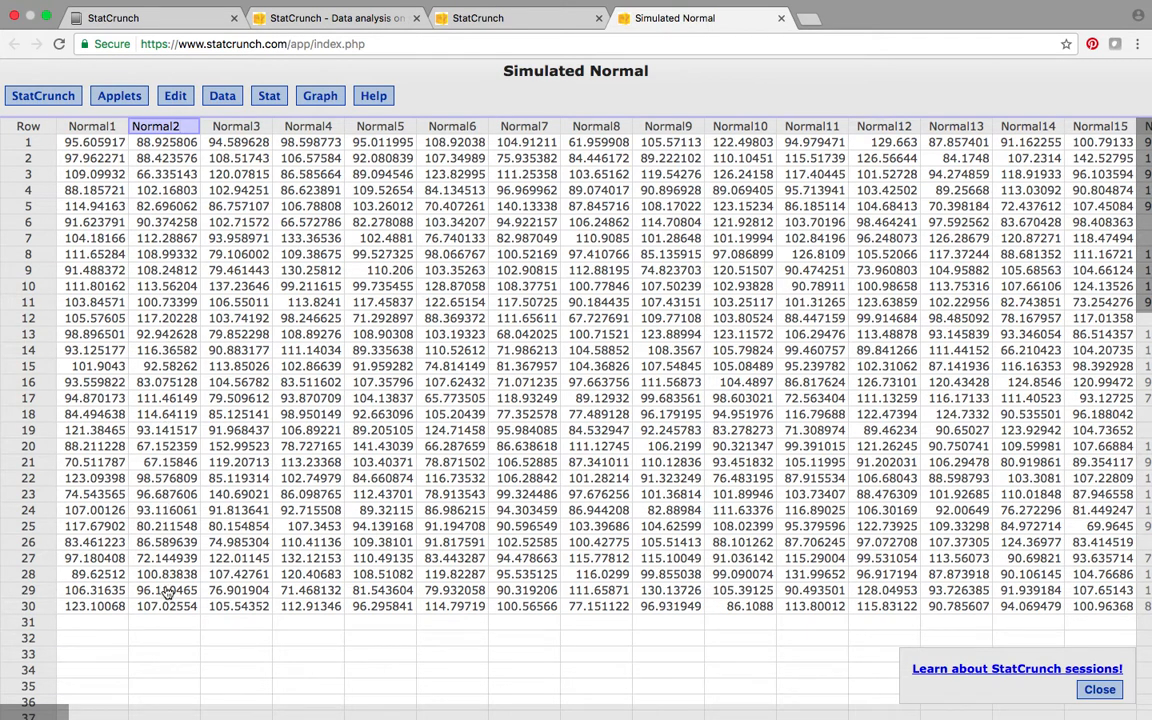
left_click(226, 126)
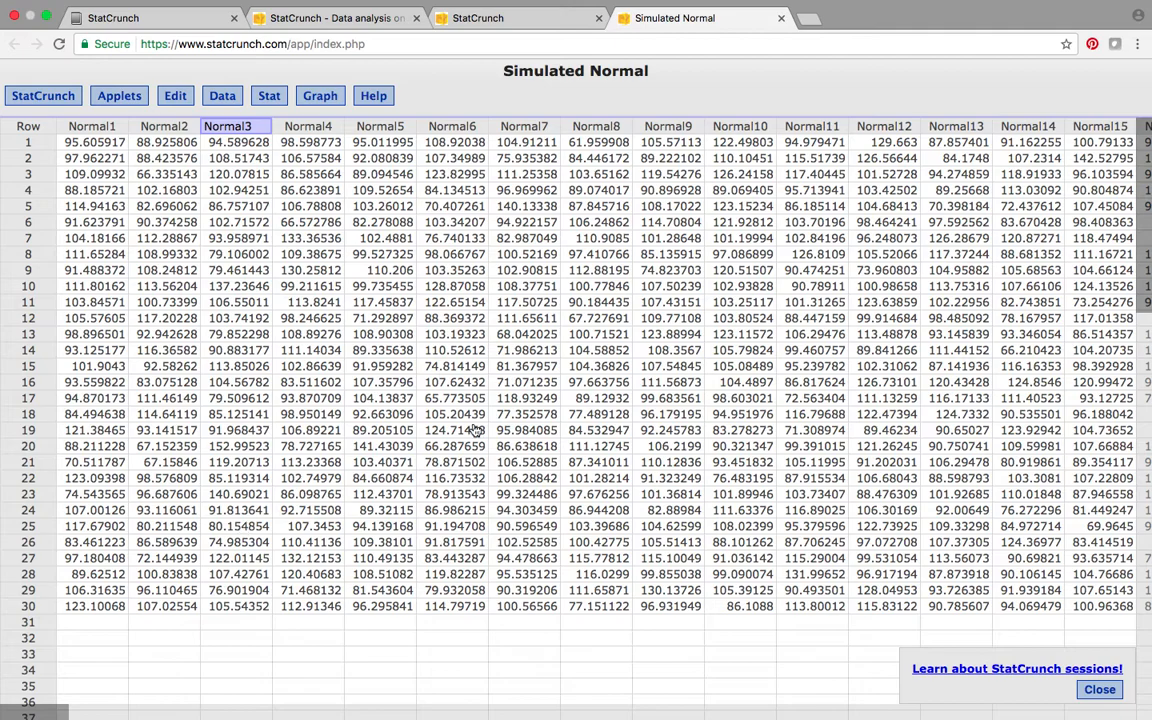
scroll(773, 414, "down", 10)
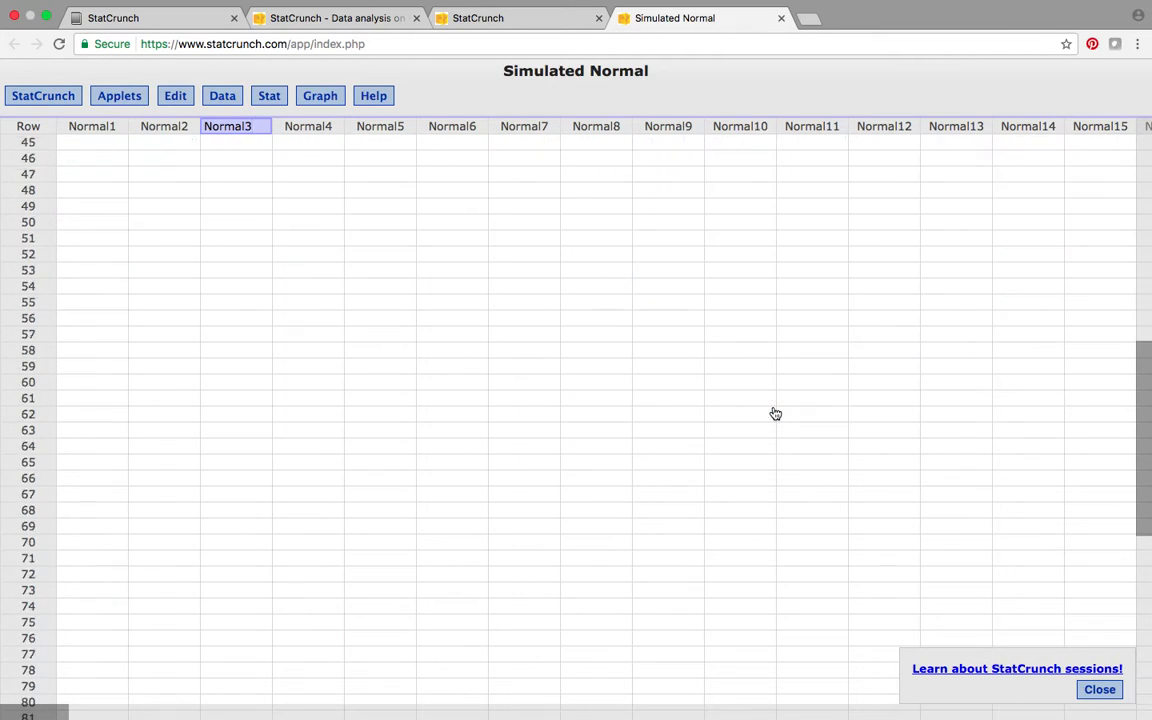
scroll(773, 414, "up", 10)
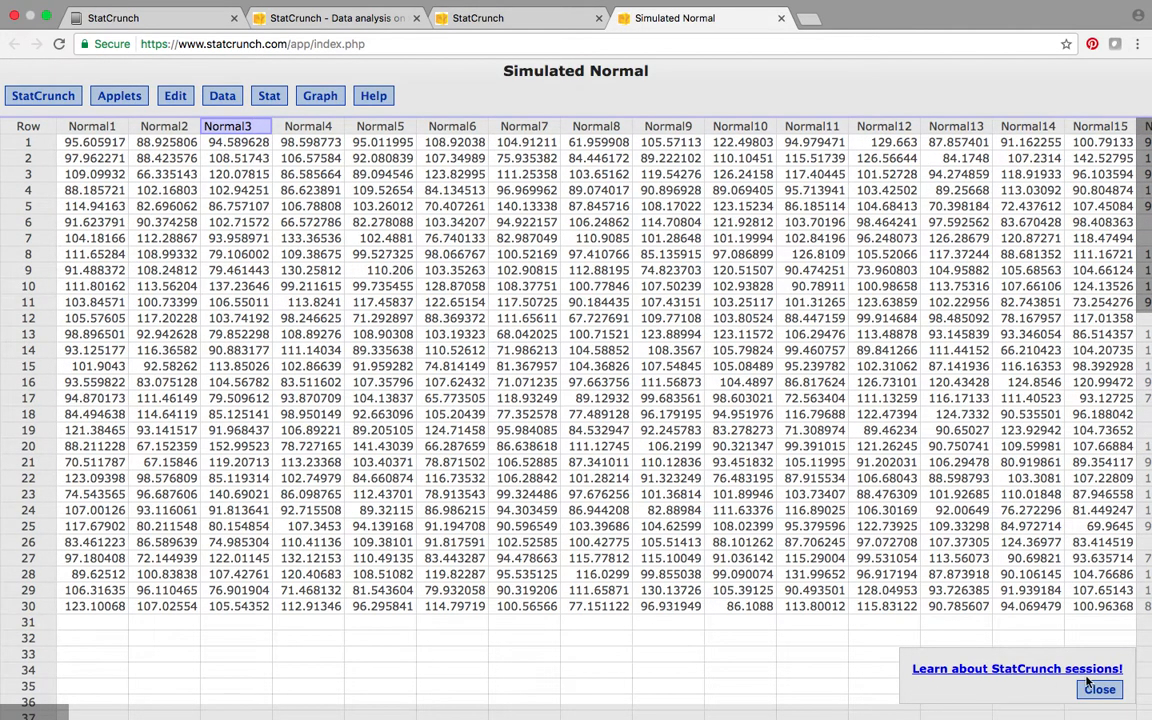
left_click(1100, 690)
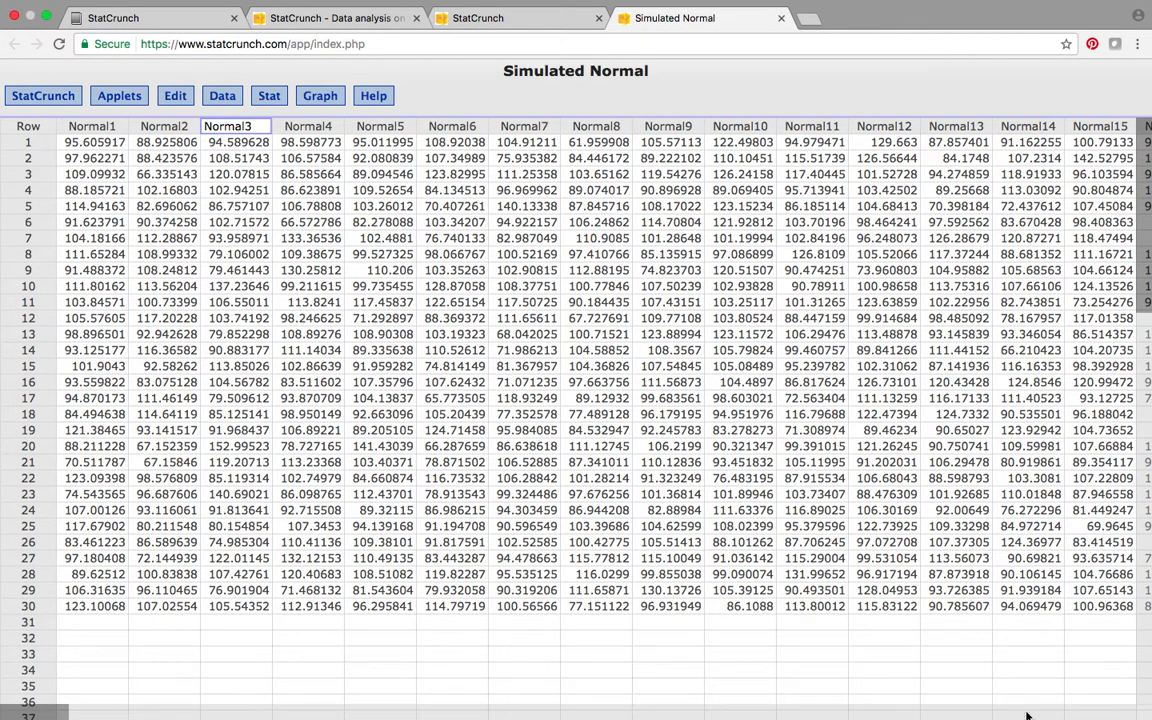
scroll(1026, 715, "right", 20)
scroll(1028, 715, "right", 20)
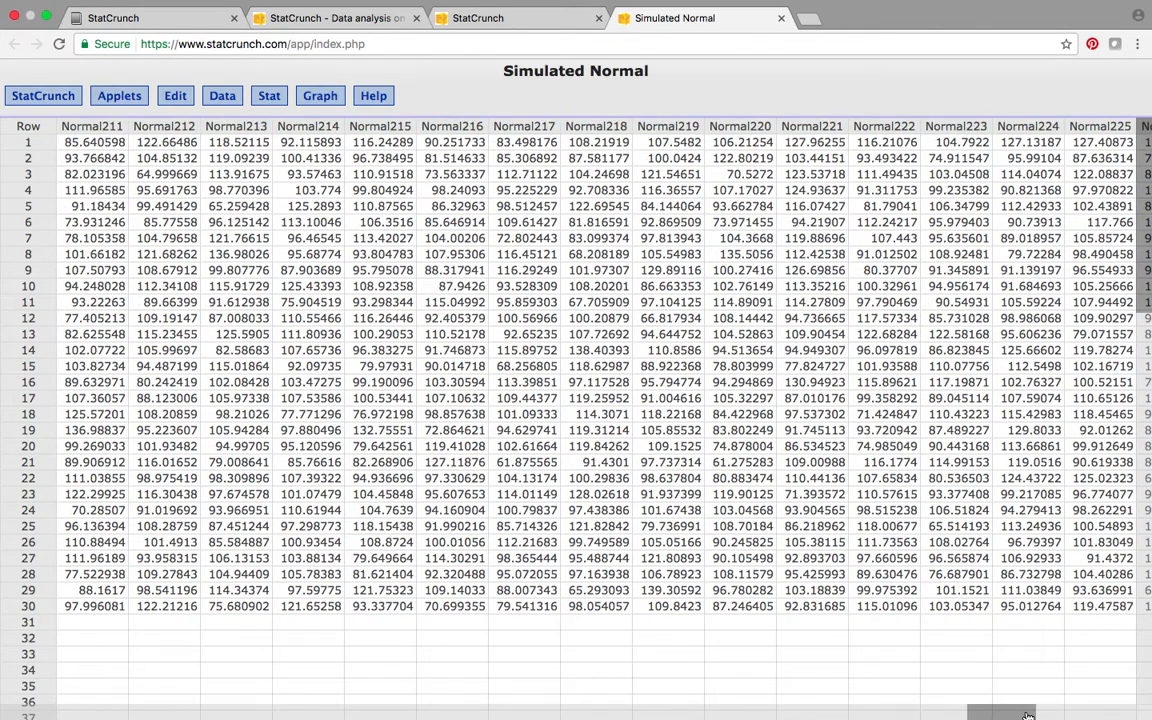
scroll(1028, 715, "right", 5)
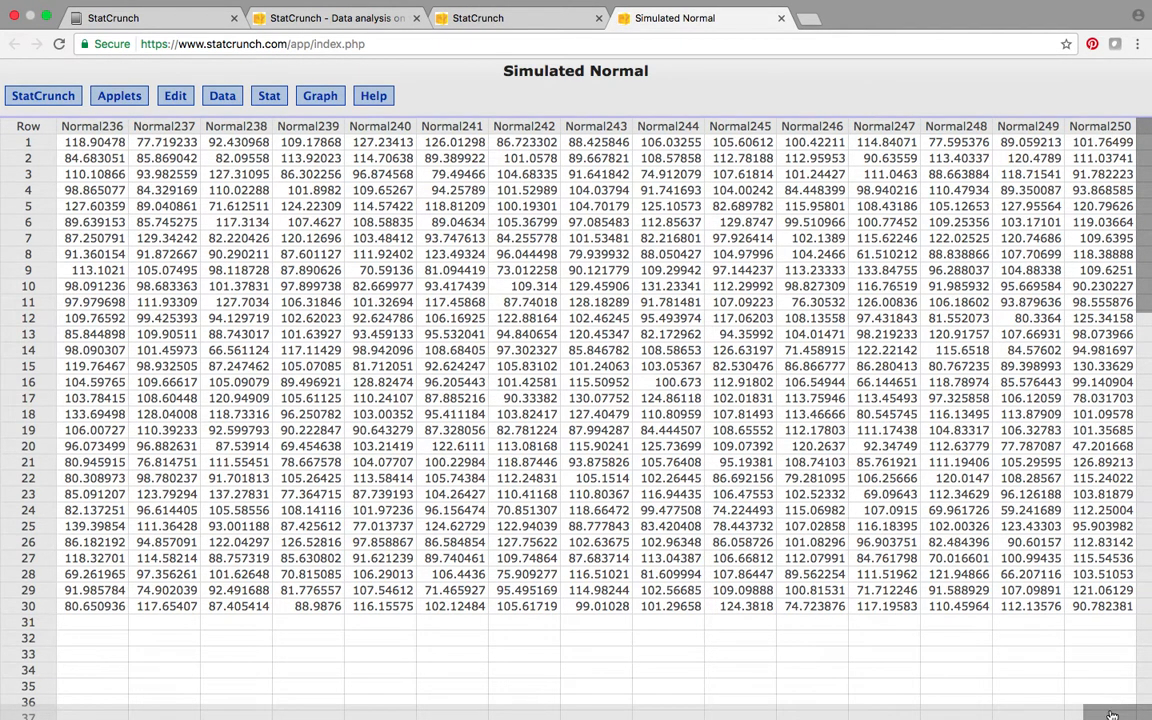
left_click_drag(1112, 714, 935, 645)
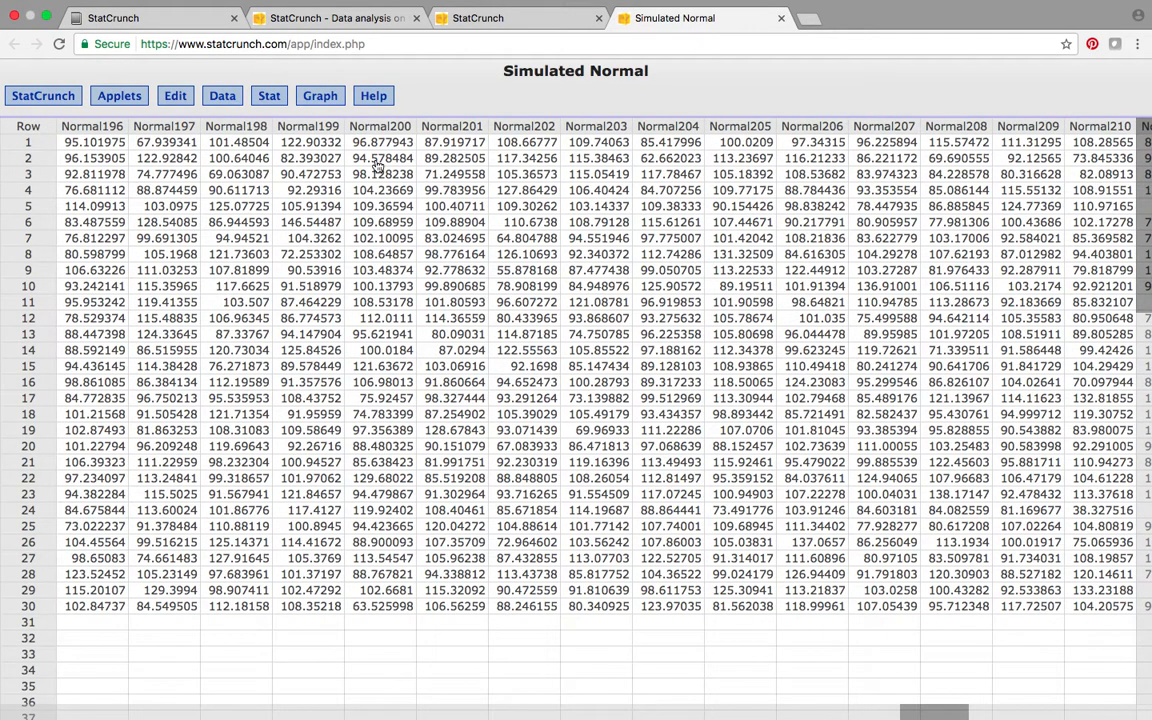
- Start column summary statistics and select all columns from Normal1 through Normal250
left_click(272, 96)
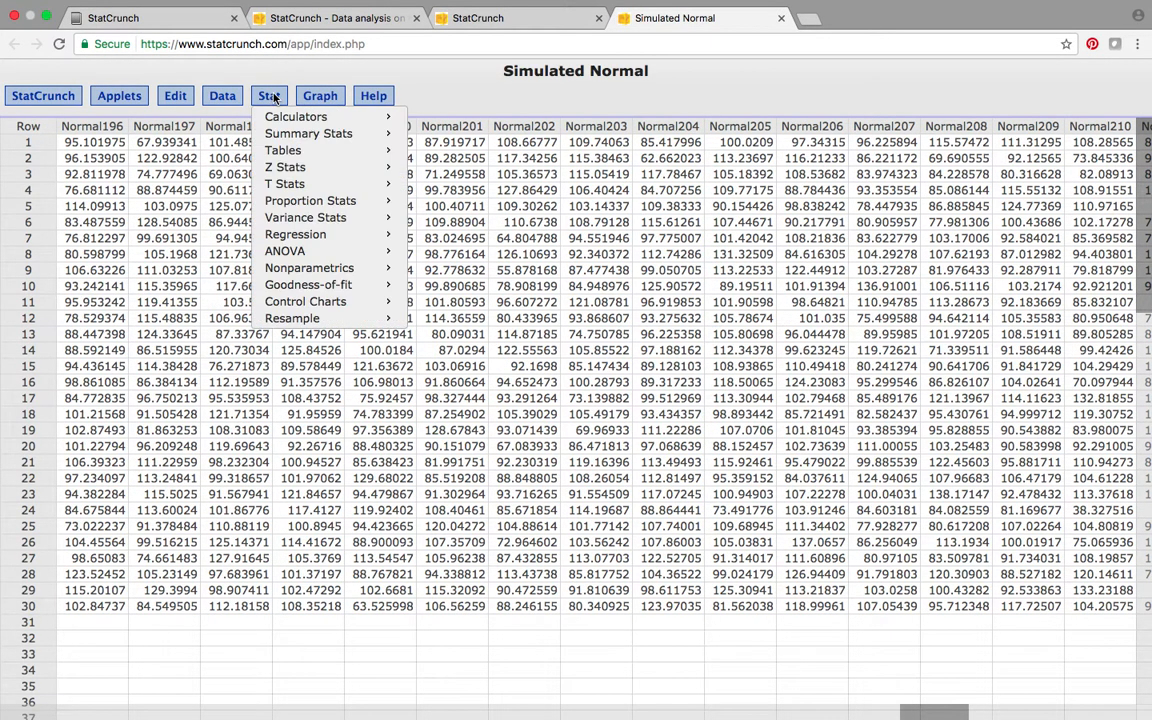
mouse_move(302, 121)
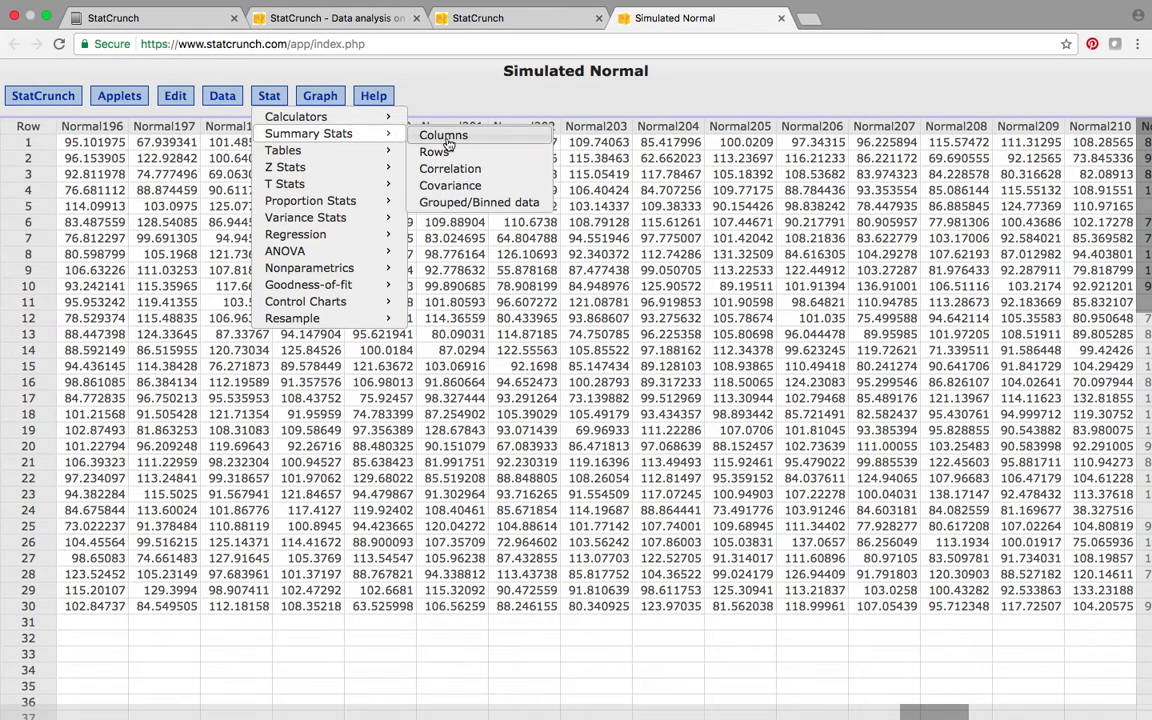
left_click(446, 137)
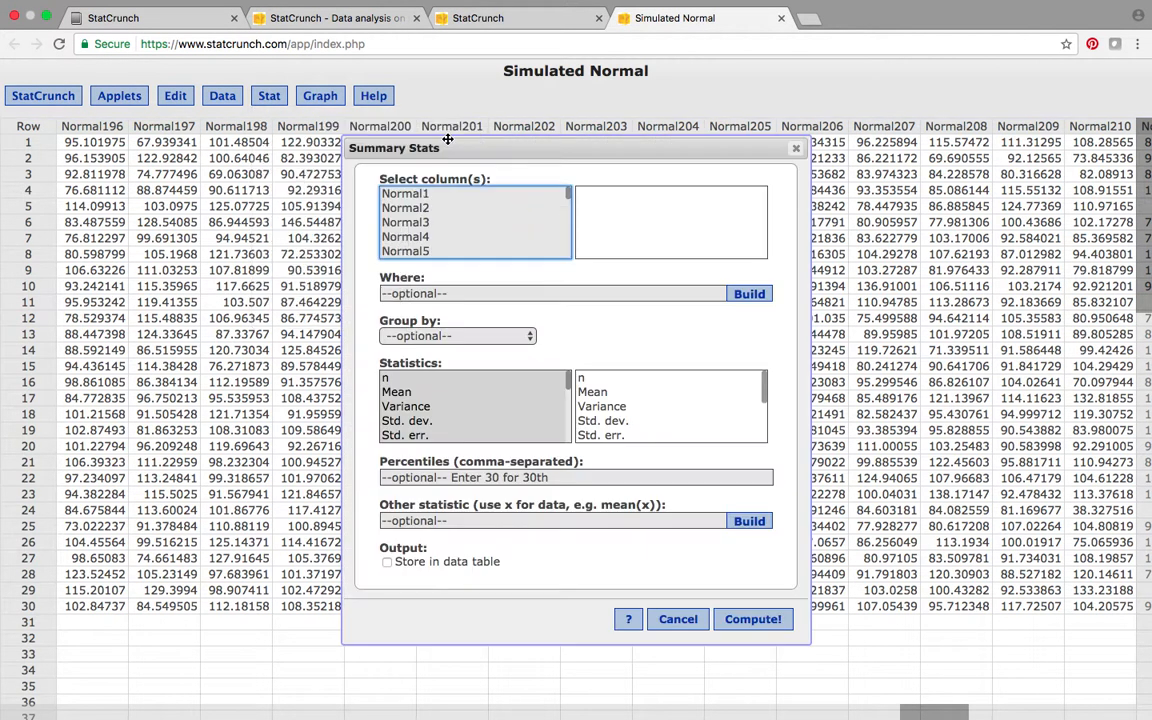
left_click(418, 196)
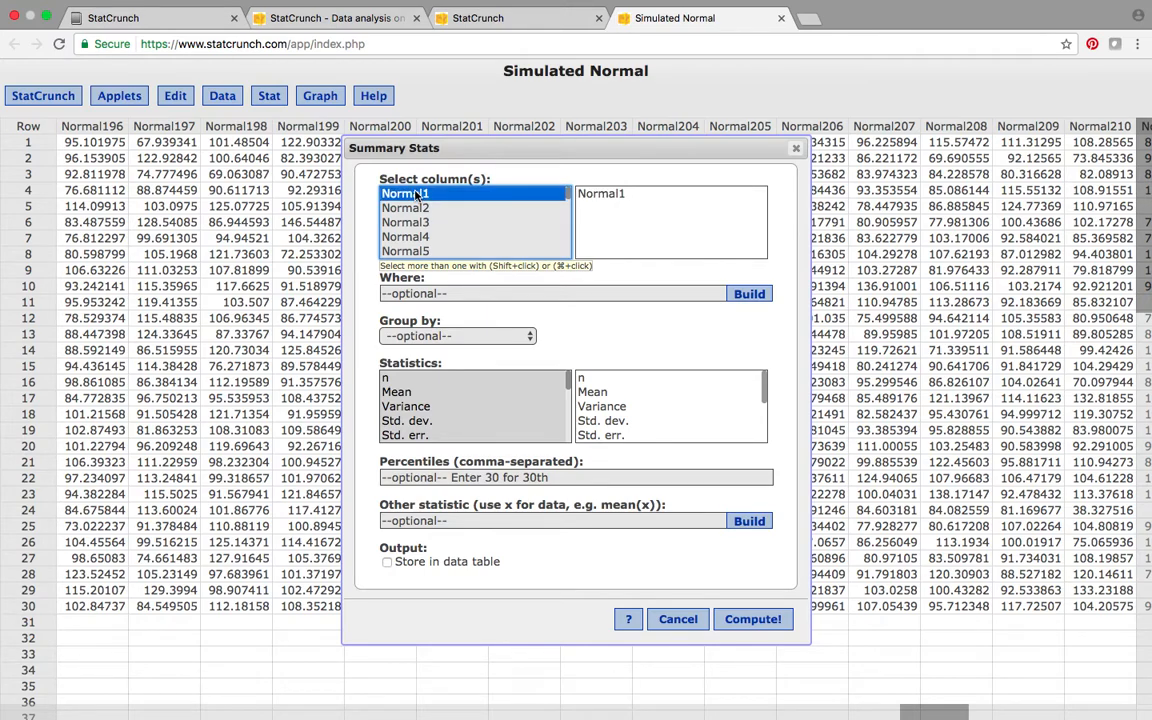
scroll(437, 232, "down", 8)
scroll(437, 232, "down", 15)
scroll(437, 232, "down", 20)
scroll(437, 232, "down", 20)
scroll(437, 232, "down", 7)
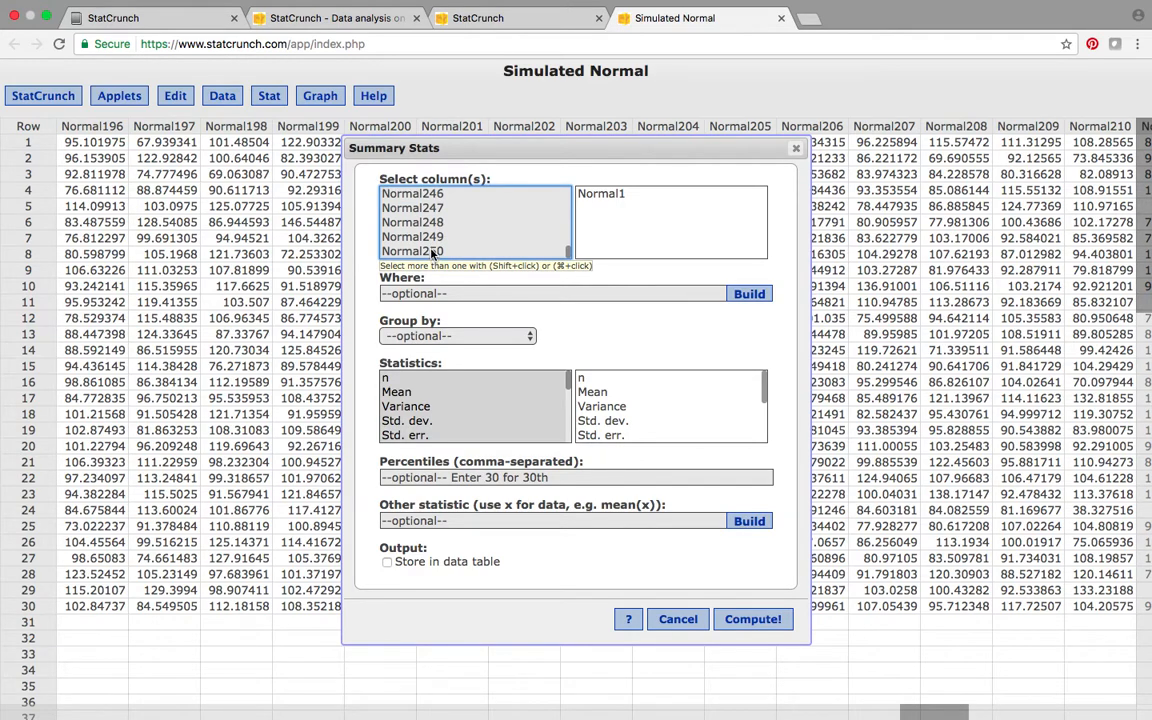
left_click(465, 250, "shift")
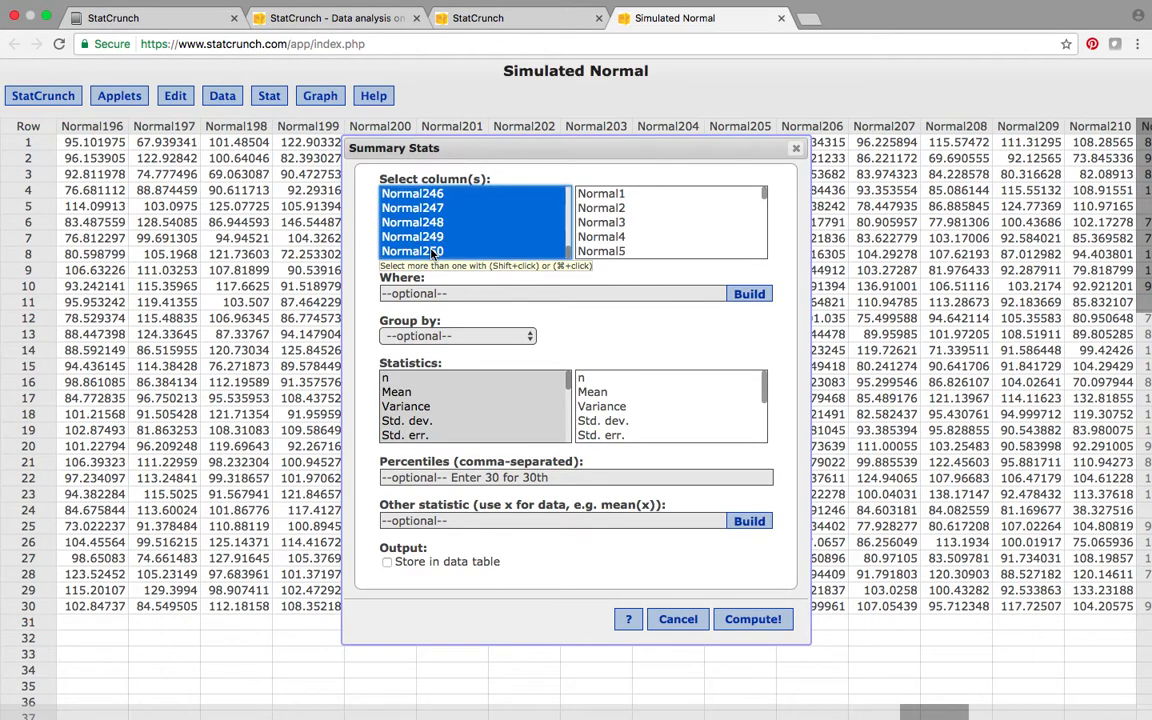
- Choose only the Mean statistic and try to compute it with "Means" as the Where condition
left_click(476, 294)
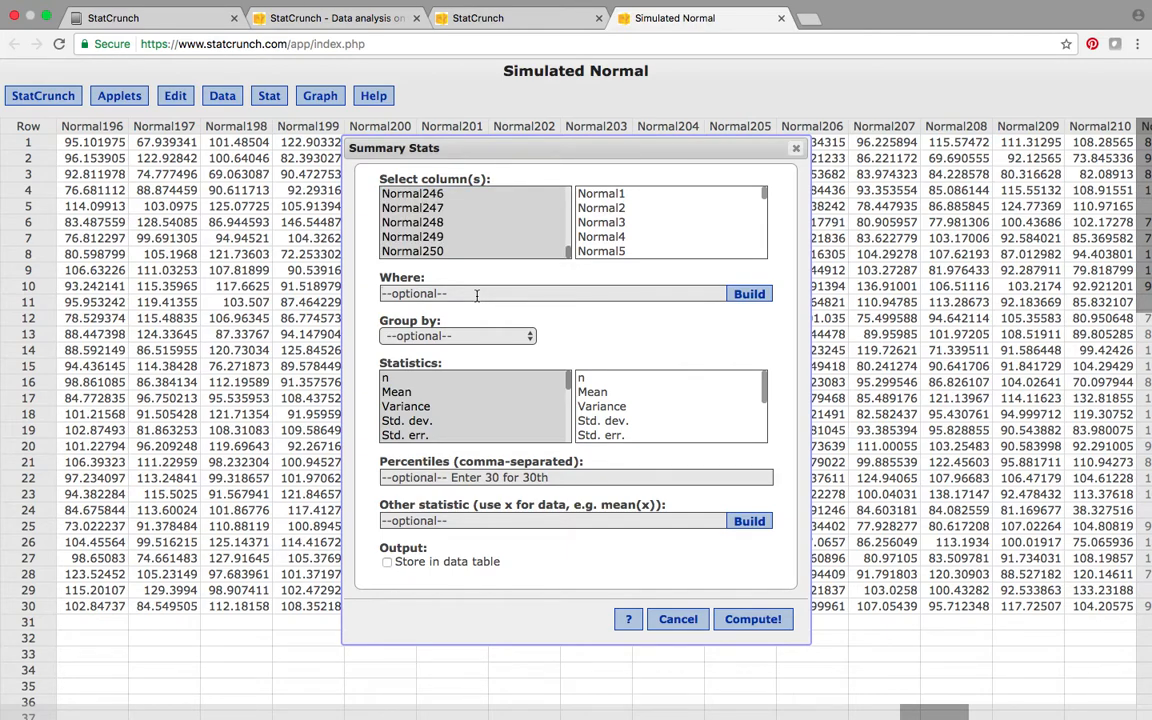
type("Means")
left_click(405, 394)
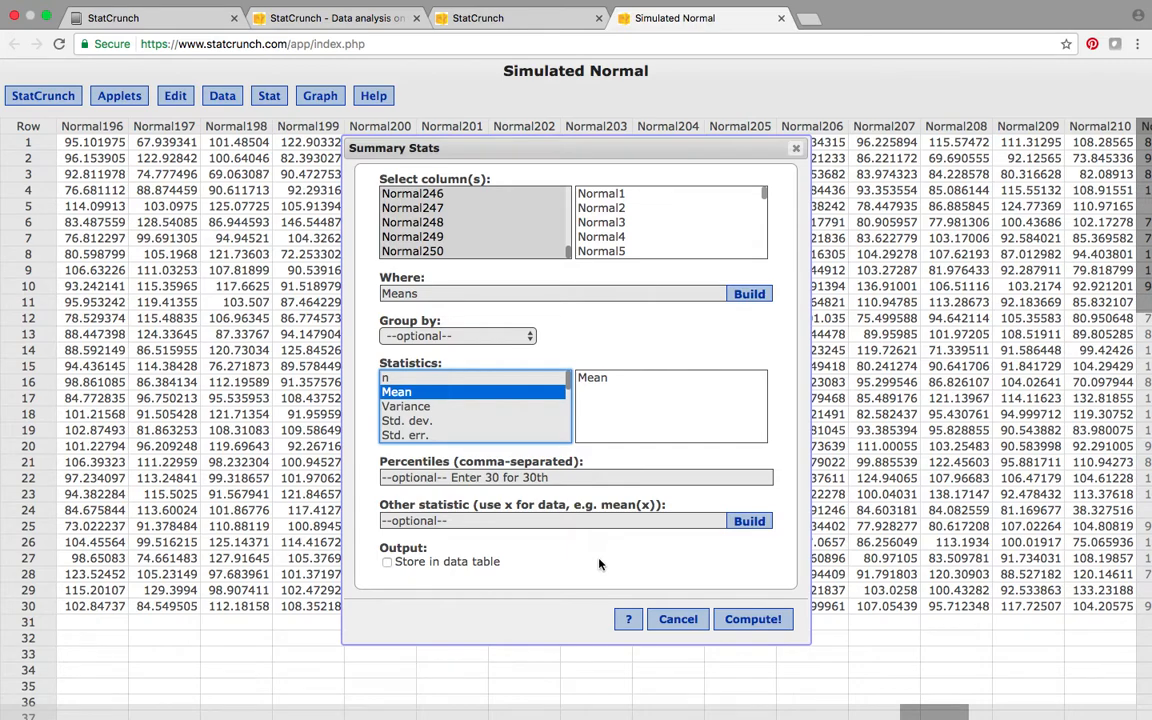
left_click(756, 620)
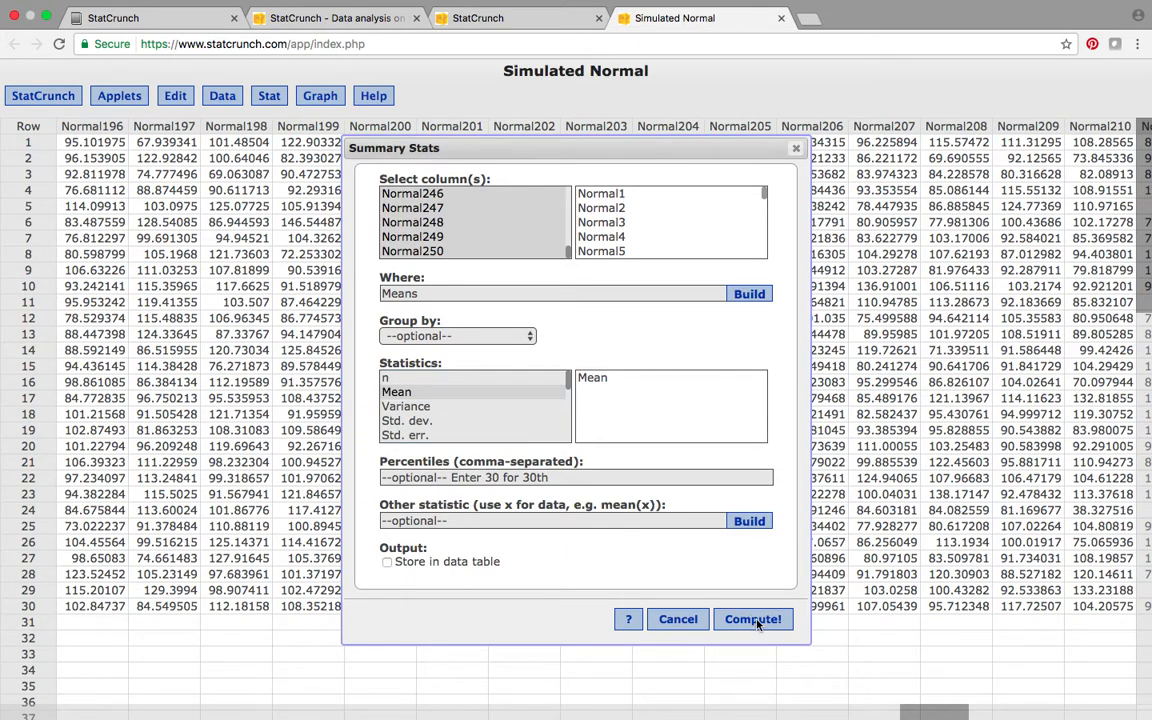
left_click(577, 414)
- Clear the Where condition and compute the column means with the output stored in the data table
left_click(387, 562)
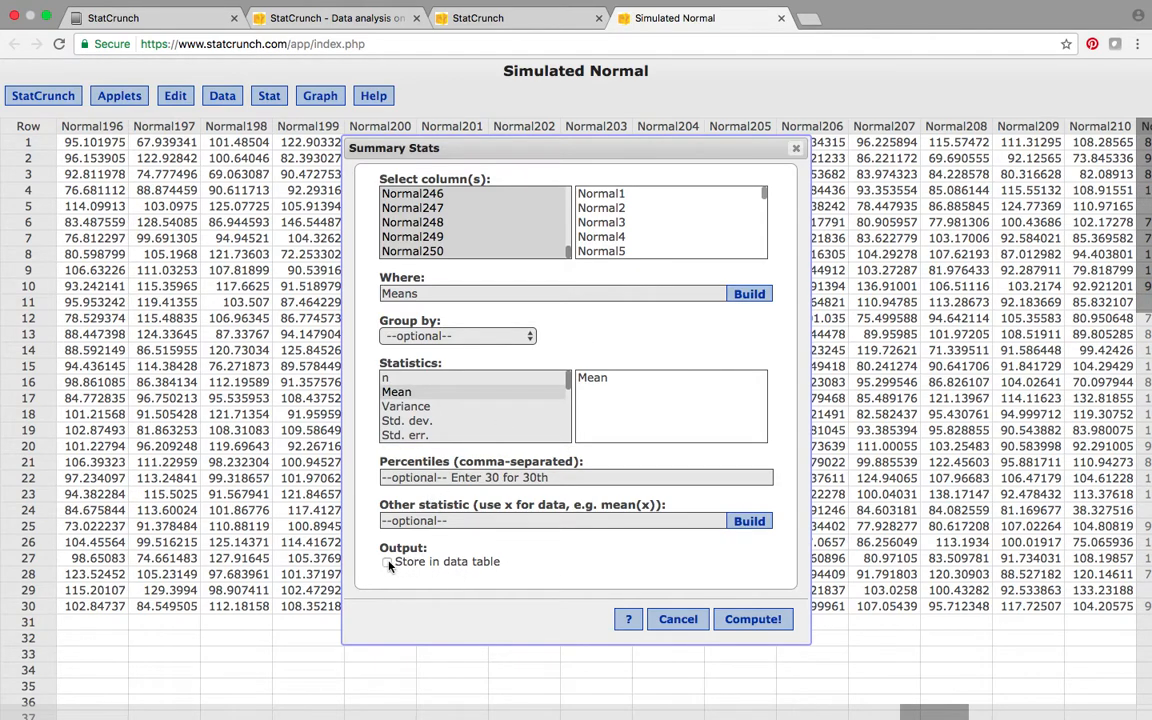
left_click(512, 299)
left_click_drag(428, 291, 356, 290)
key("BackSpace")
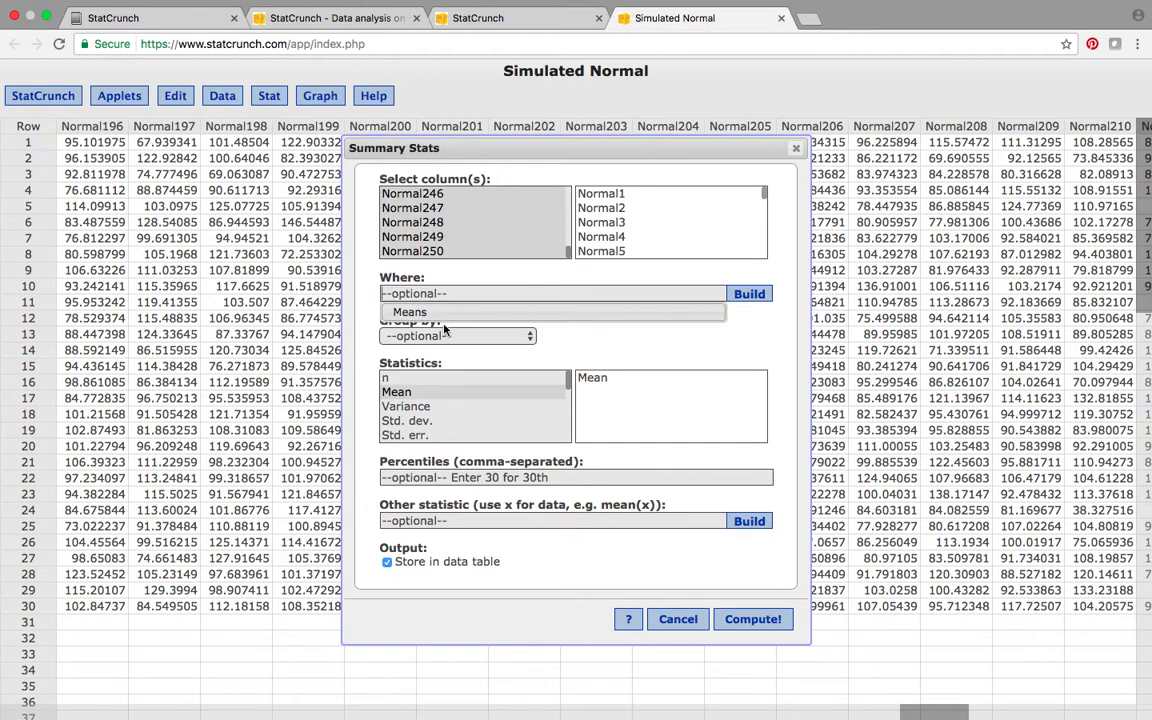
left_click(608, 345)
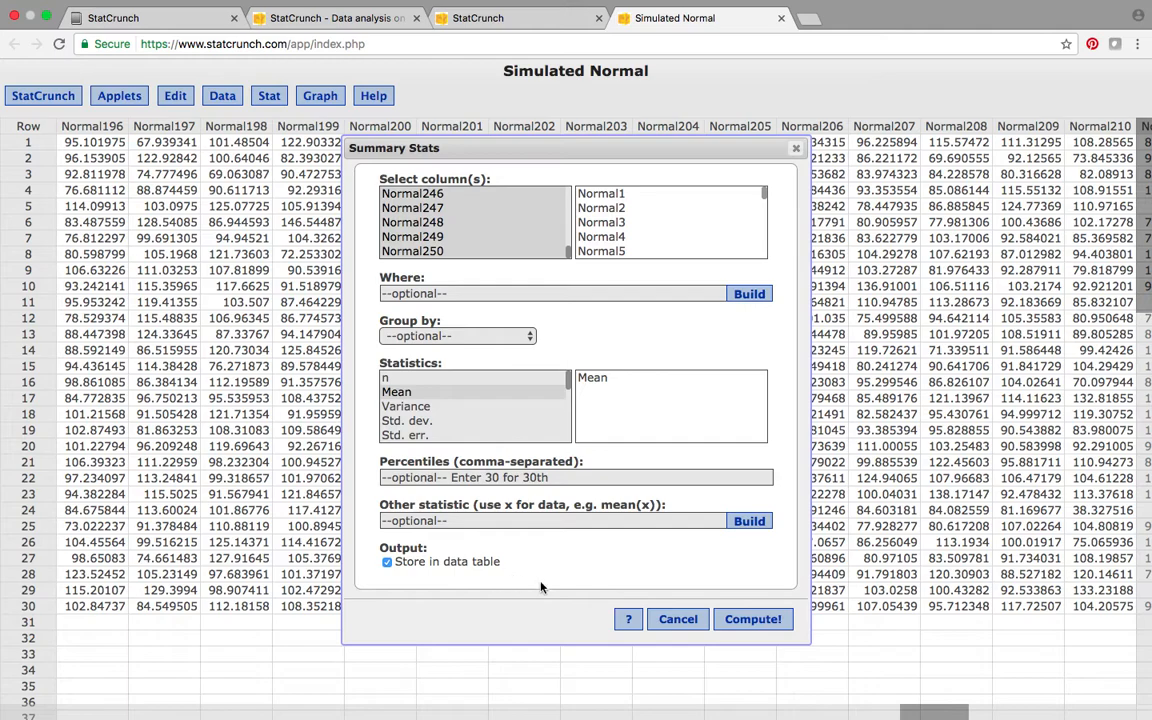
left_click(745, 621)
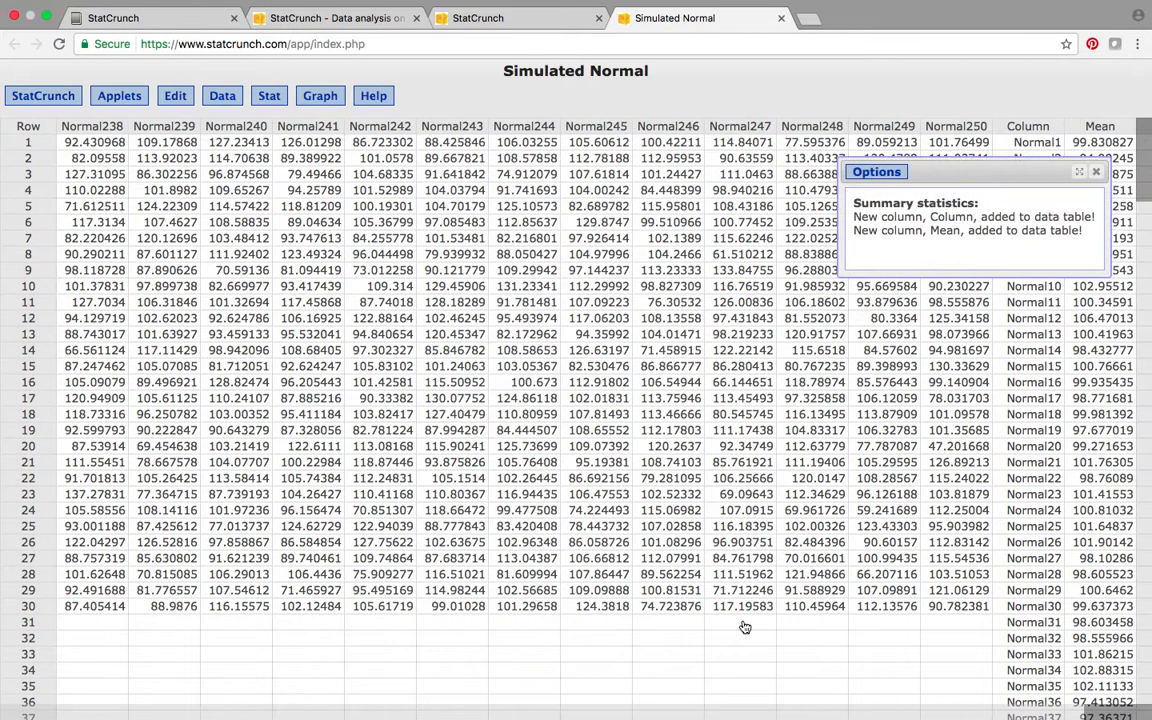
- Close the summary statistics result window and look through the sample means in the Mean column
left_click(1097, 175)
scroll(957, 340, "down", 3)
scroll(957, 340, "up", 3)
scroll(957, 340, "down", 3)
scroll(957, 340, "up", 3)
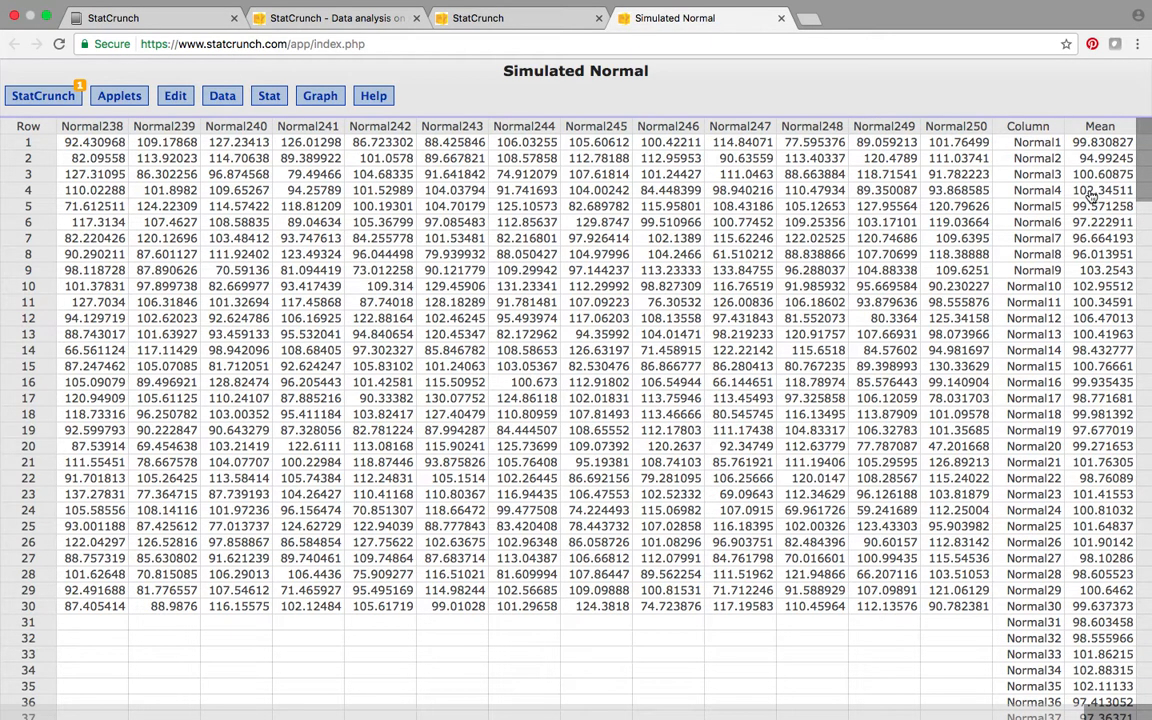
scroll(1090, 210, "down", 5)
scroll(1110, 300, "up", 5)
- Take the browser out of full screen, switch to IPEVO Presenter, and turn its full-screen view into a window placed beside the data
mouse_move(663, 6)
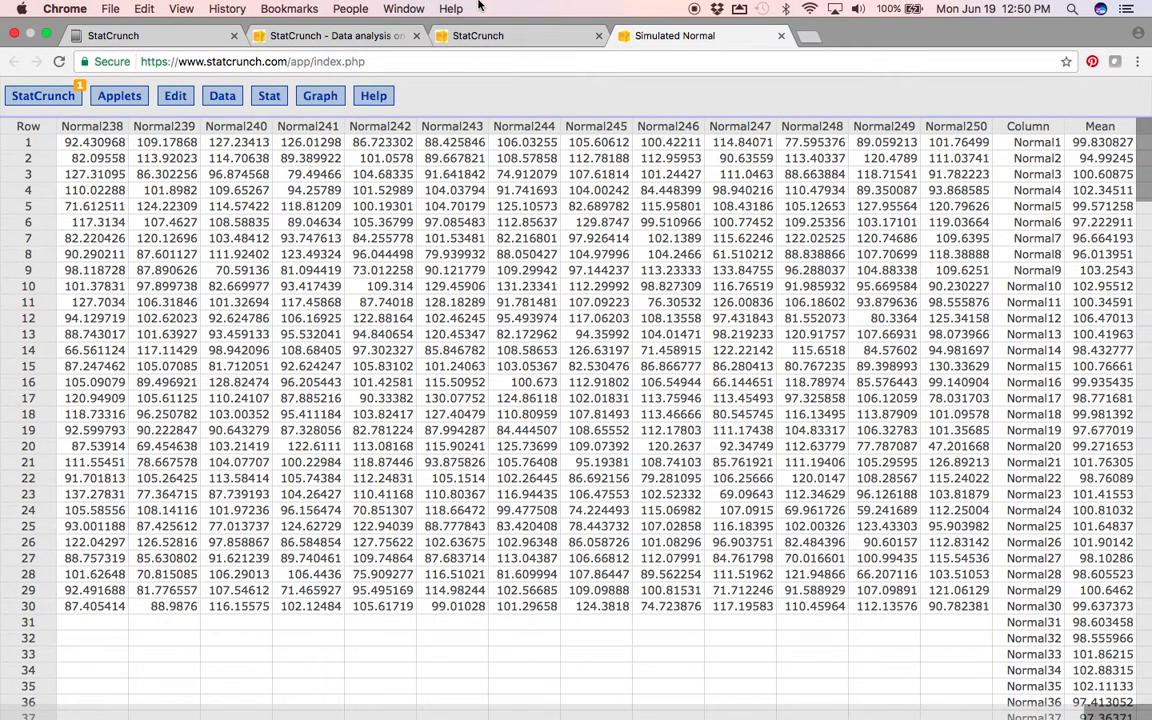
left_click(181, 9)
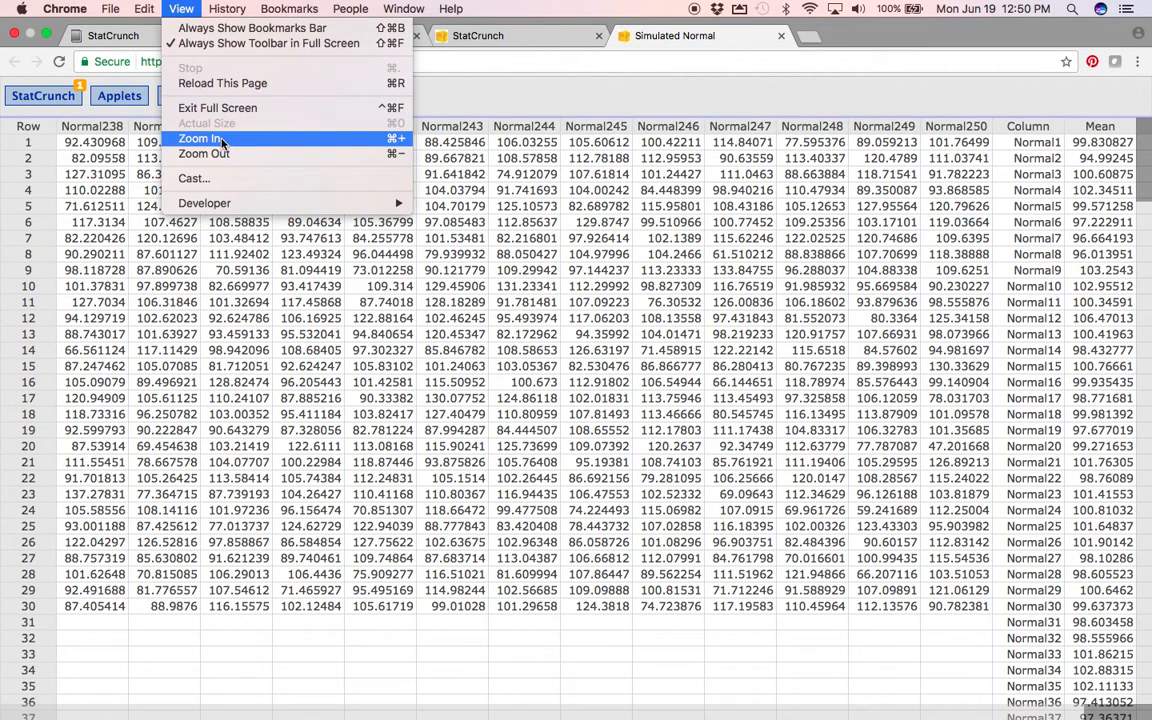
left_click(247, 108)
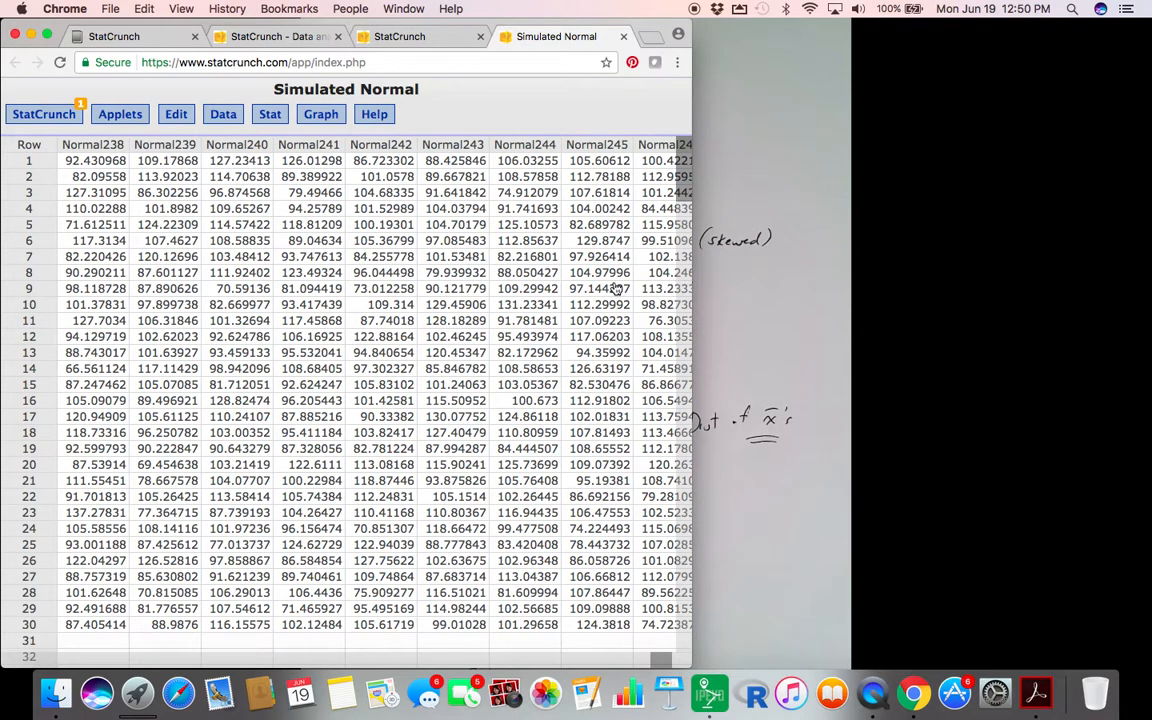
left_click(810, 270)
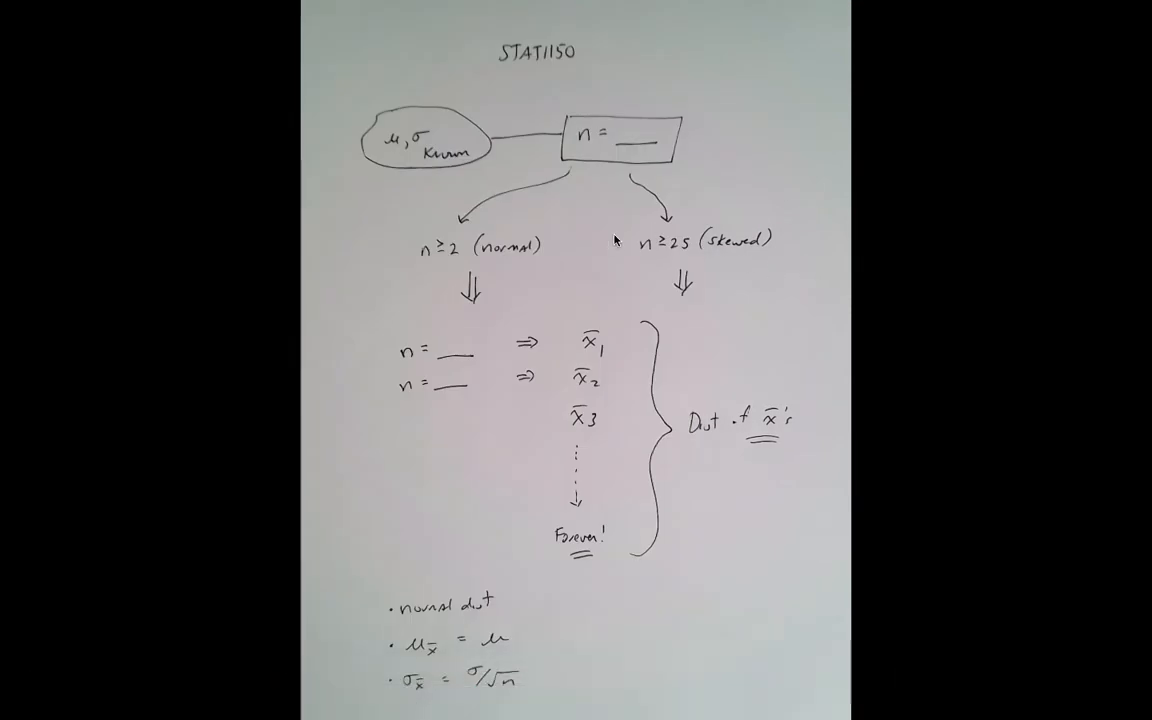
key("Escape")
left_click_drag(503, 55, 803, 50)
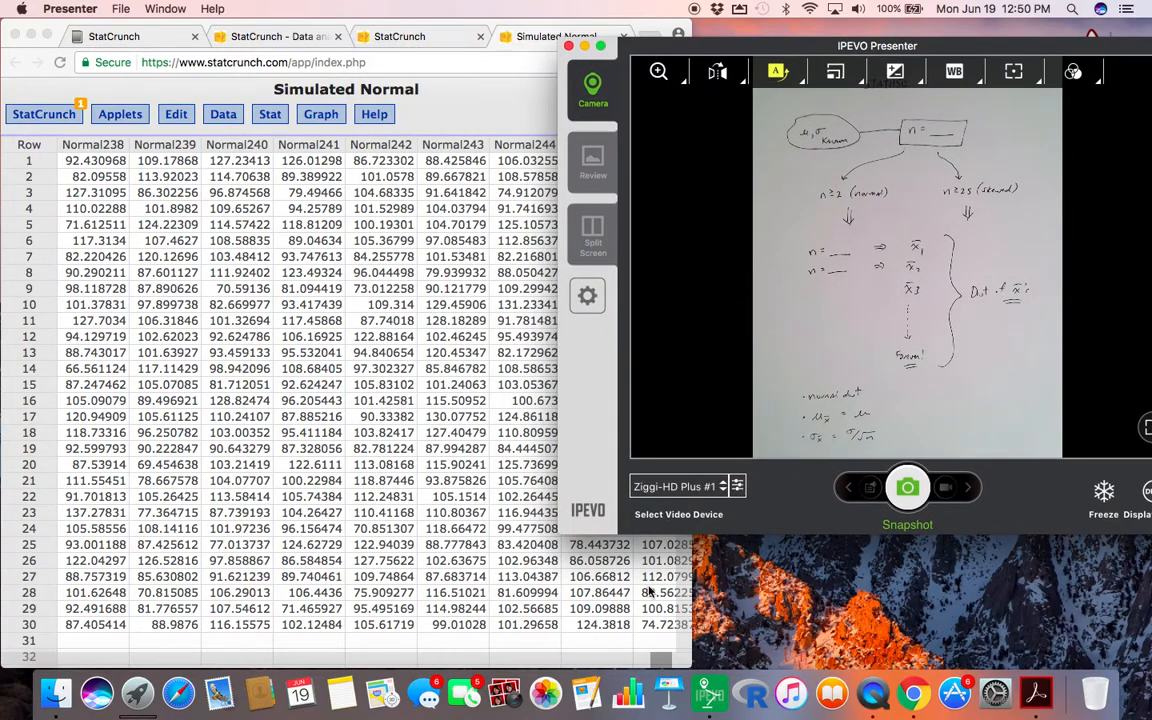
- Narrow the browser window around the Column and Mean data, and place the IPEVO Presenter window enlarged directly beside it
left_click_drag(690, 610, 350, 540)
scroll(280, 532, "down", 5)
scroll(280, 532, "up", 5)
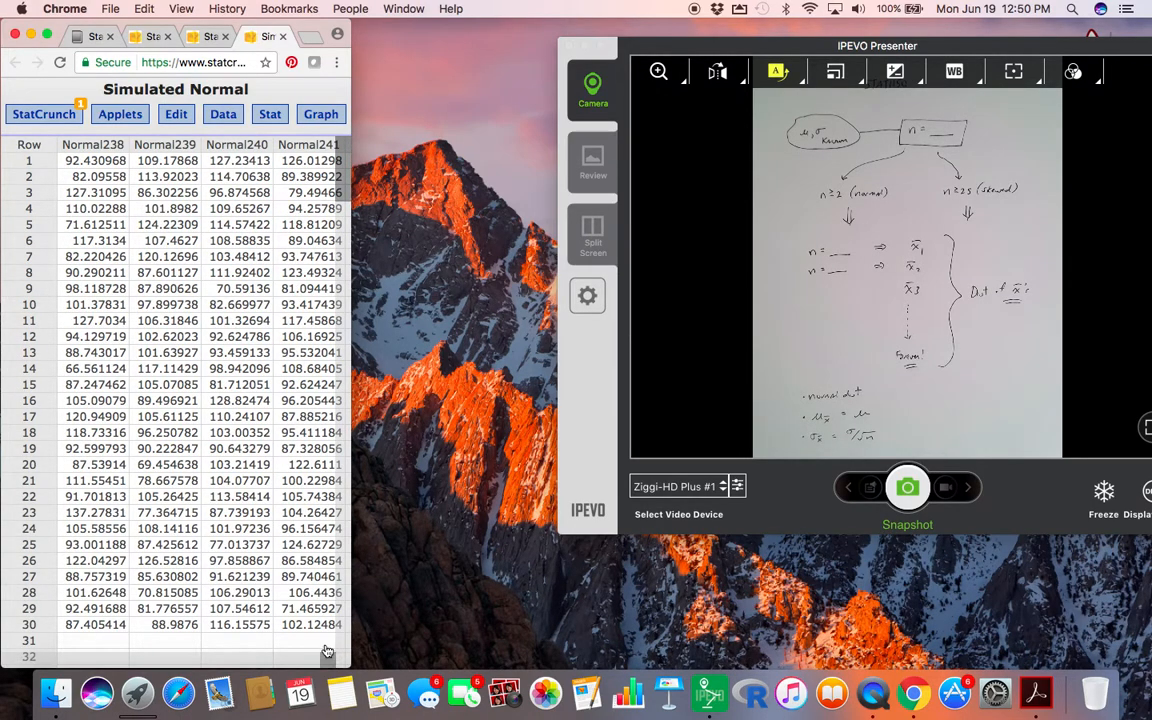
scroll(328, 660, "right", 5)
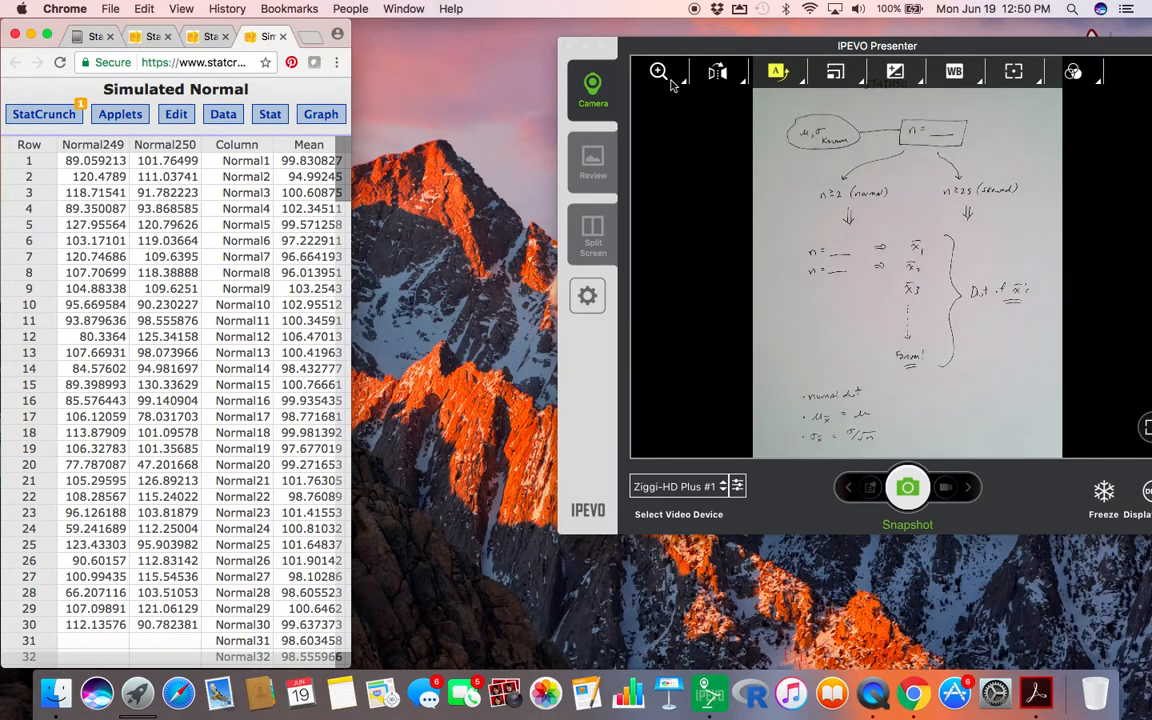
left_click_drag(684, 52, 481, 35)
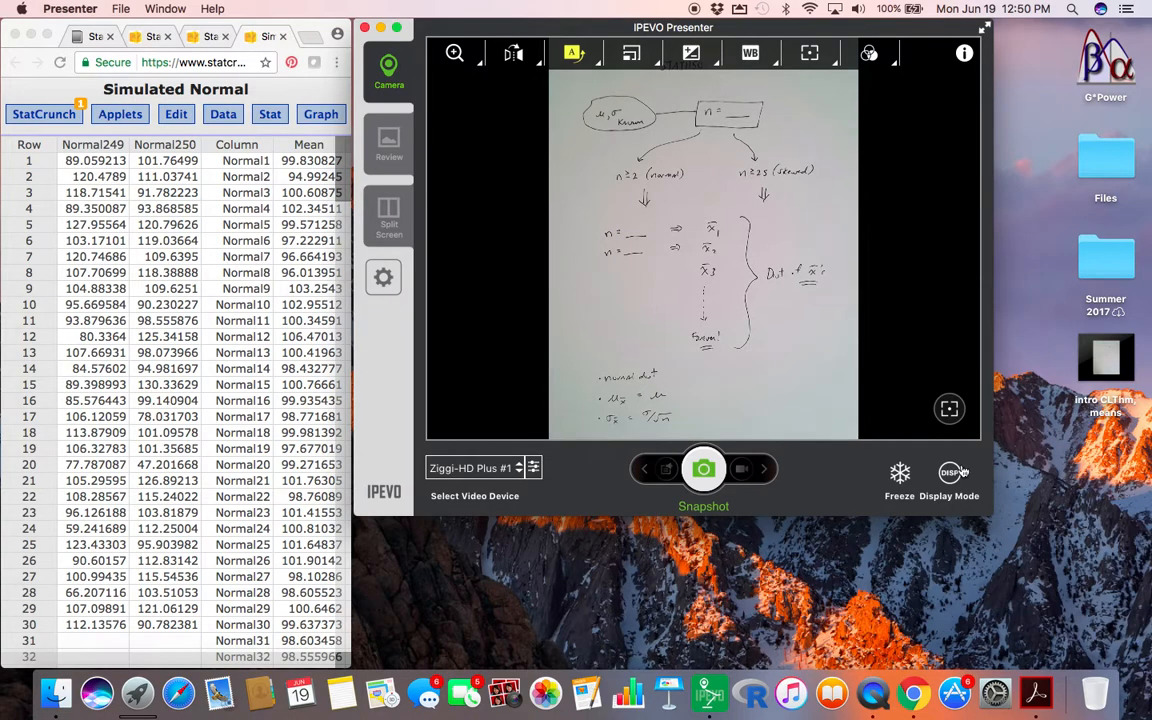
left_click_drag(989, 515, 1062, 697)
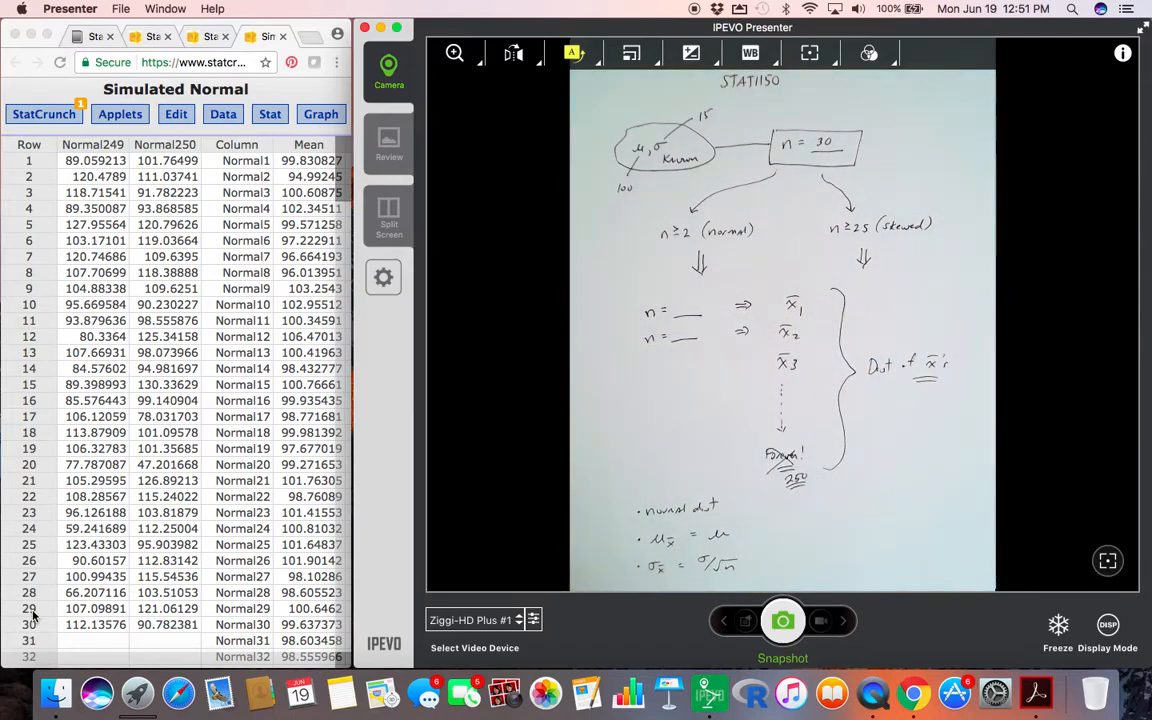
- Widen the browser window over the IPEVO Presenter window and plot a frequency histogram of the Mean column
left_click(298, 167)
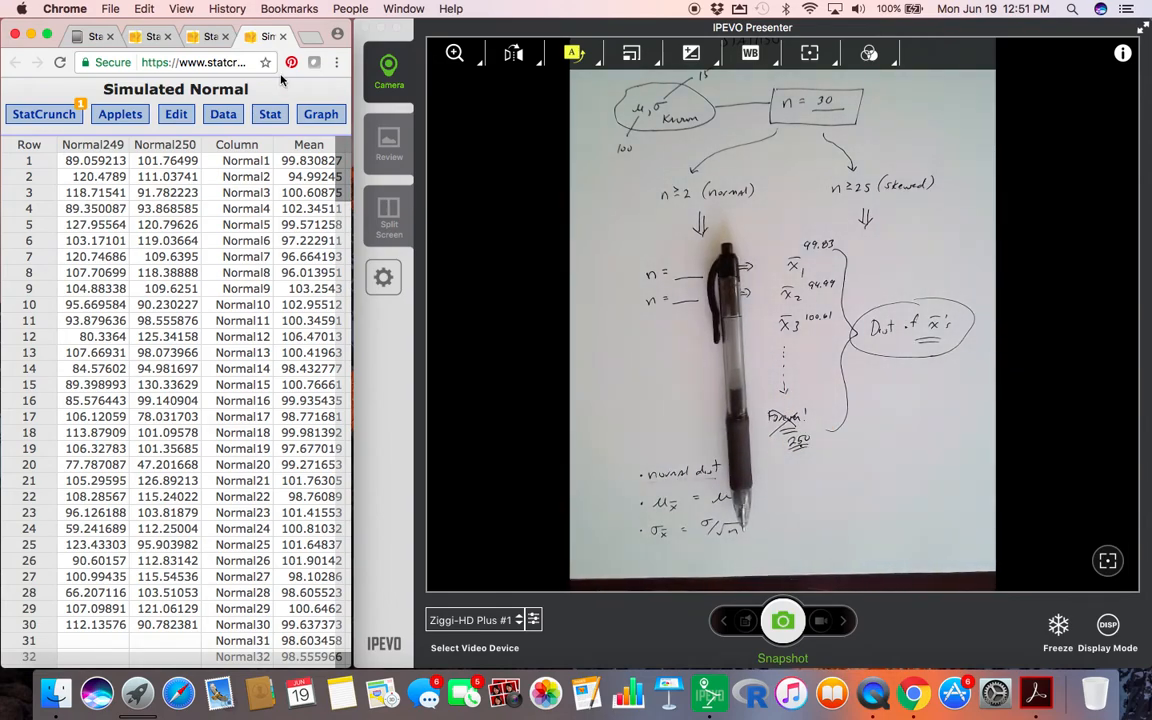
left_click_drag(353, 104, 843, 116)
left_click(321, 116)
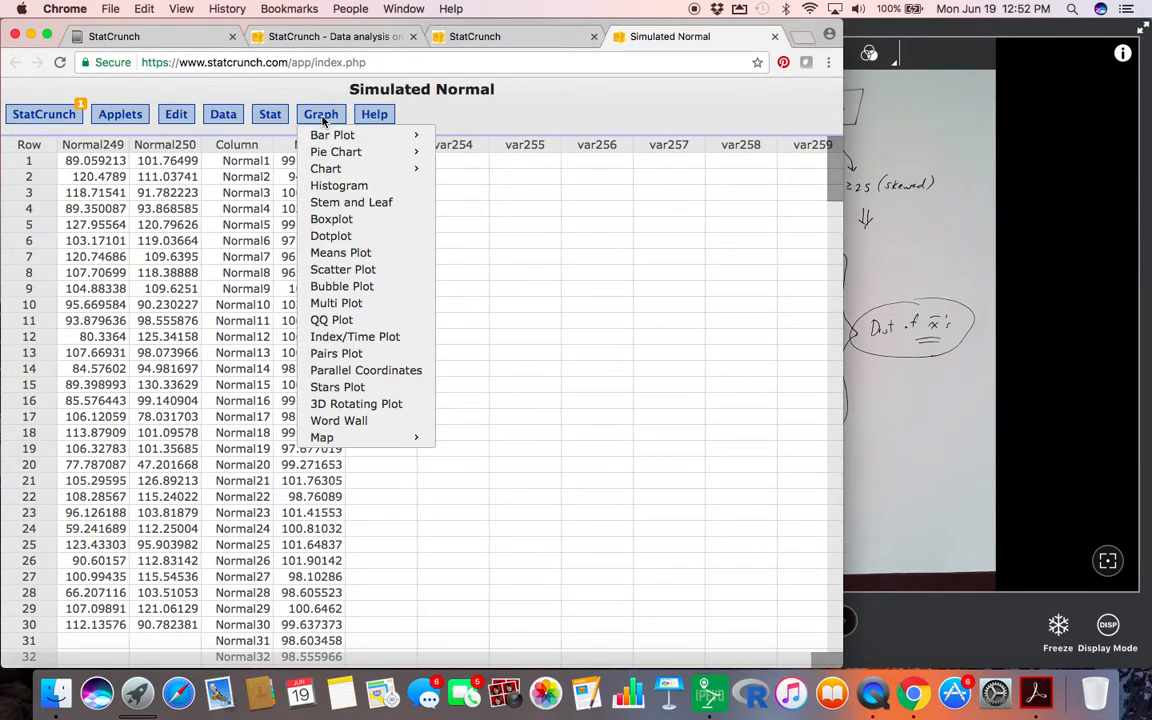
left_click(355, 188)
scroll(351, 186, "down", 20)
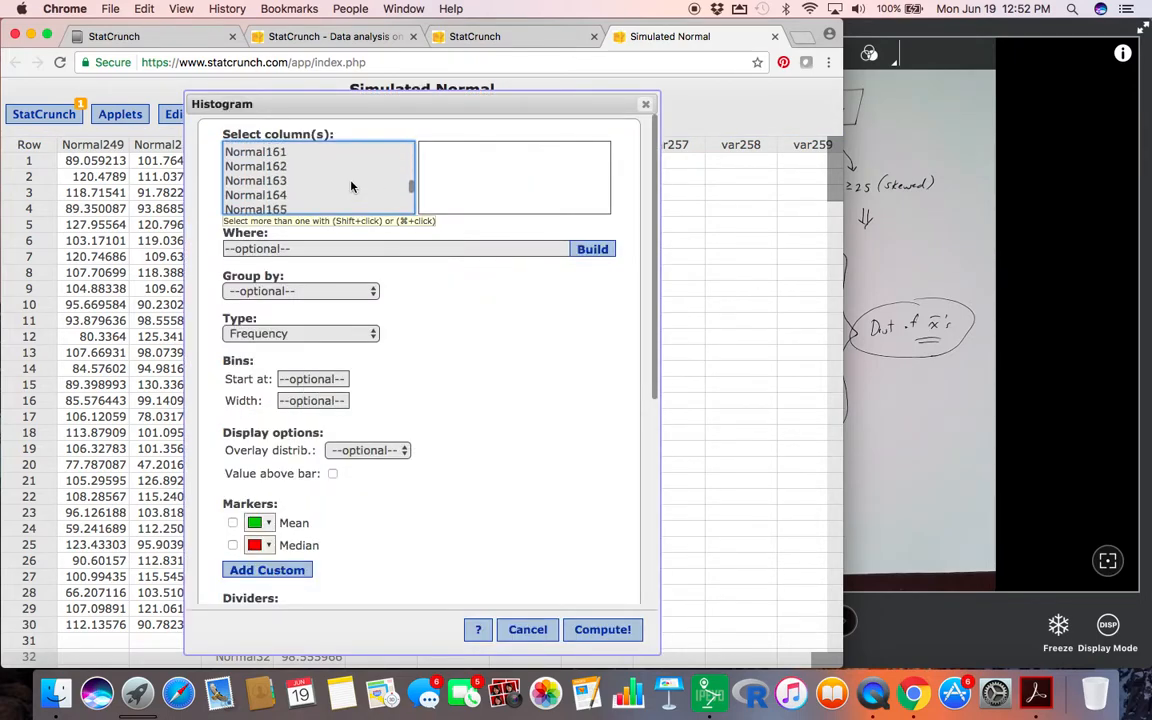
scroll(351, 186, "down", 10)
scroll(351, 186, "up", 12)
scroll(366, 173, "down", 8)
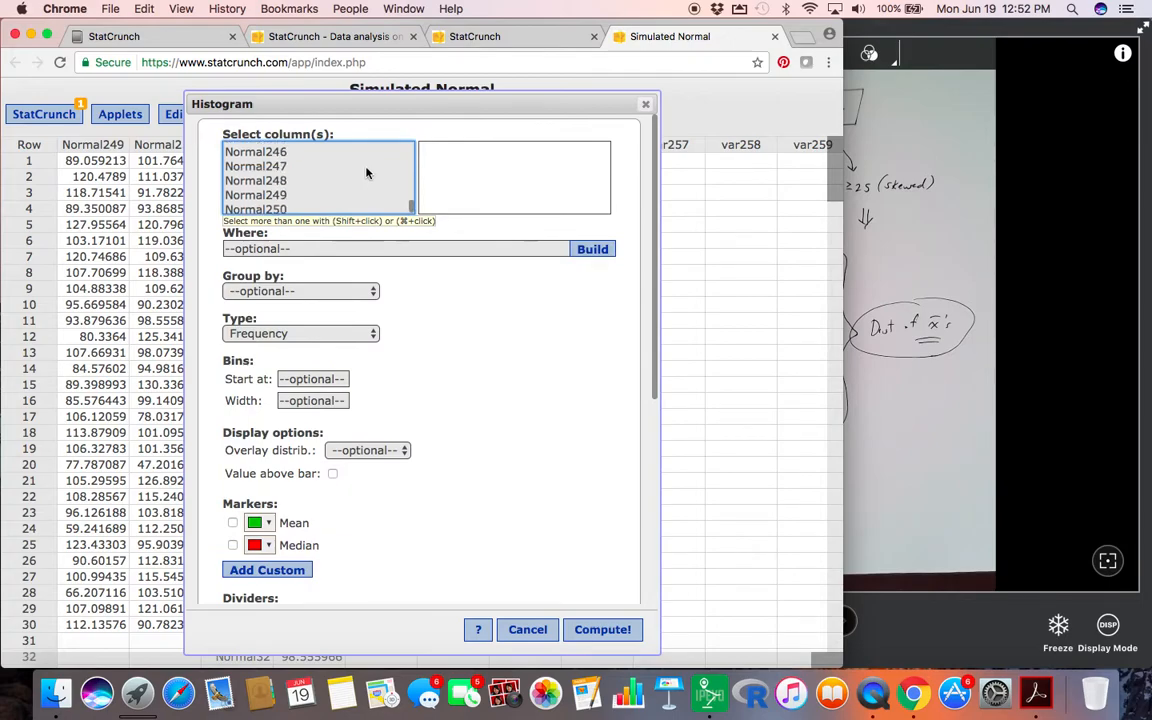
left_click(250, 195)
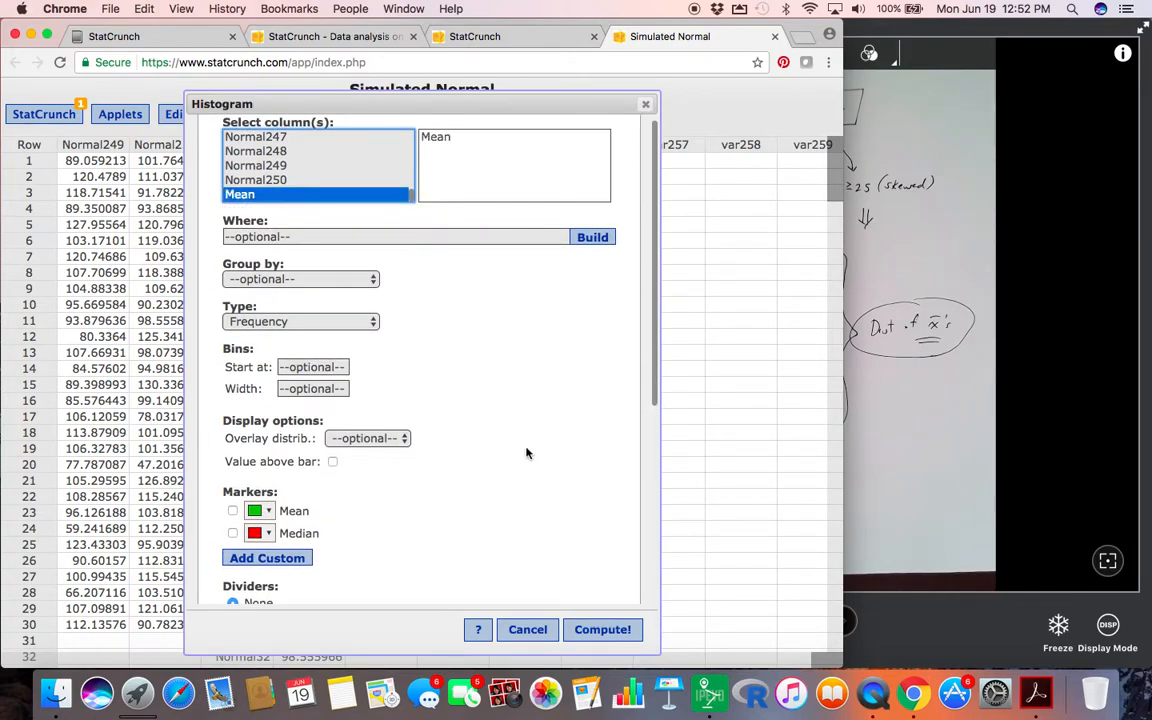
left_click(603, 631)
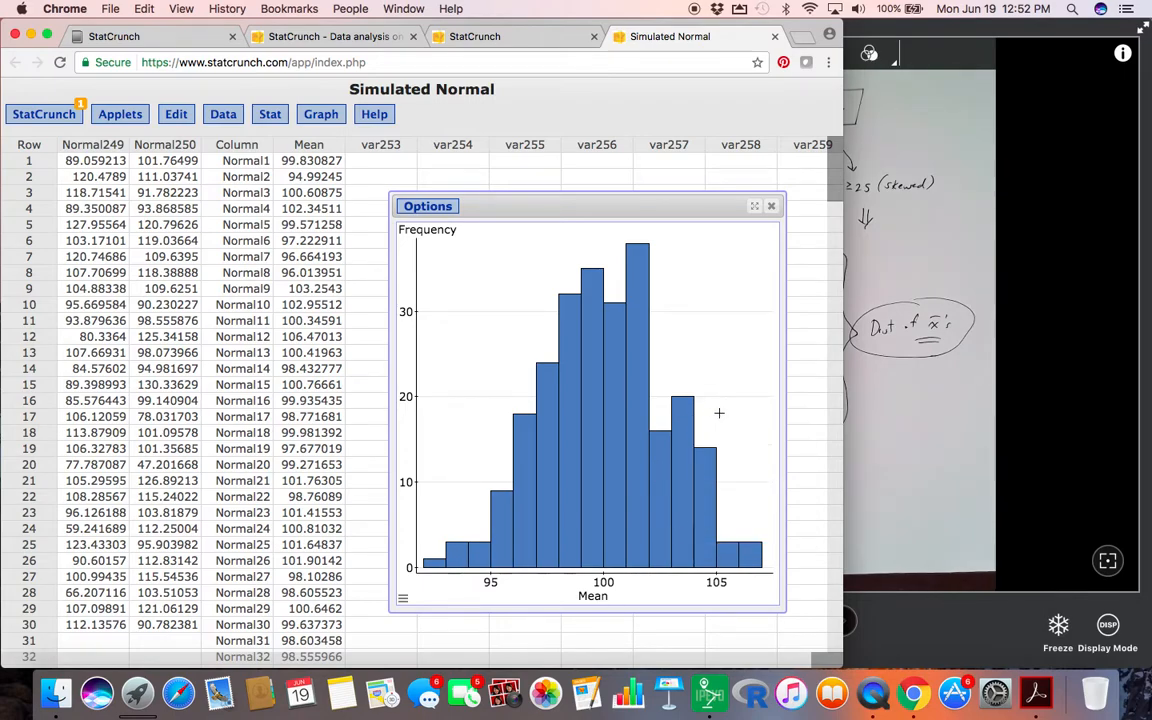
- Examine the histogram of the sample means, close it, and bring the handwritten notes in IPEVO Presenter to the front
mouse_move(604, 387)
left_click(772, 208)
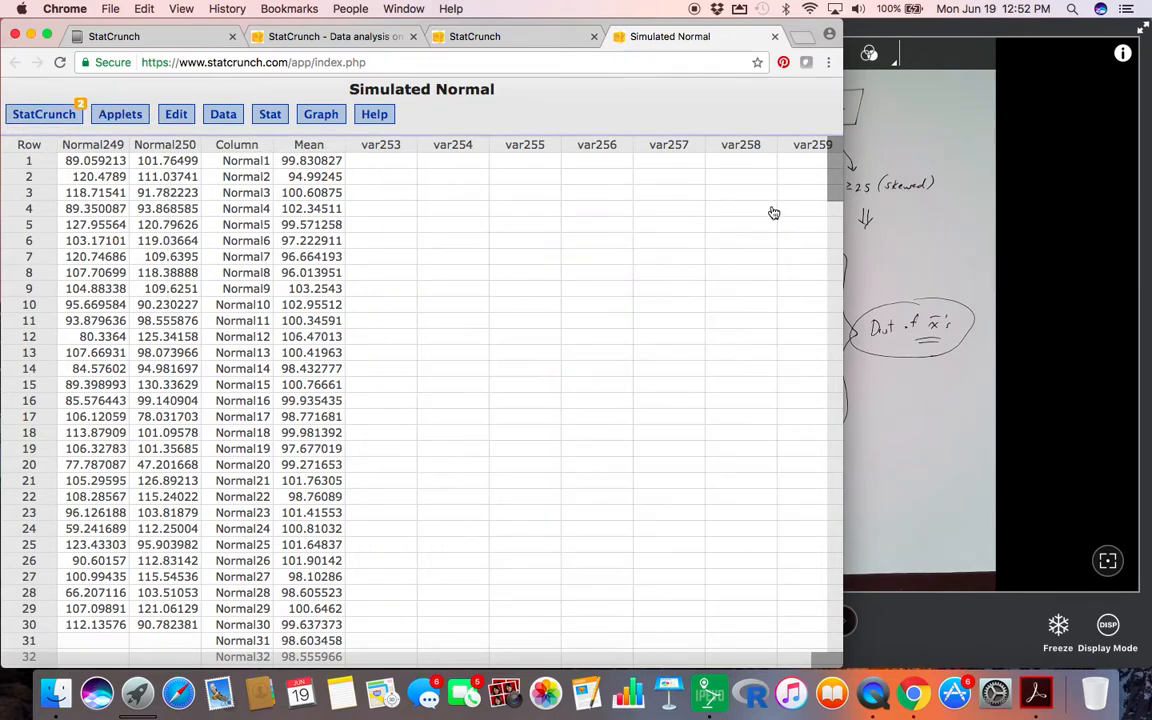
left_click(1000, 257)
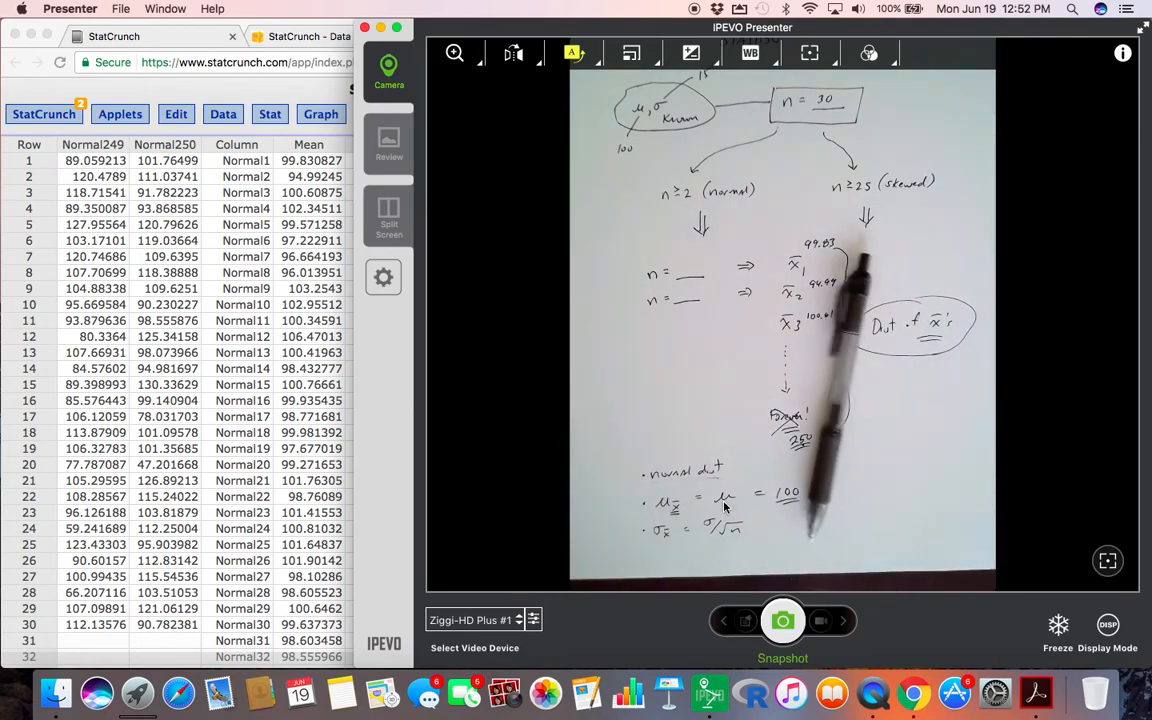
- Switch to the StatCrunch data, compute only the mean of the Mean column, and return to the notes in IPEVO Presenter
left_click(266, 119)
left_click(268, 119)
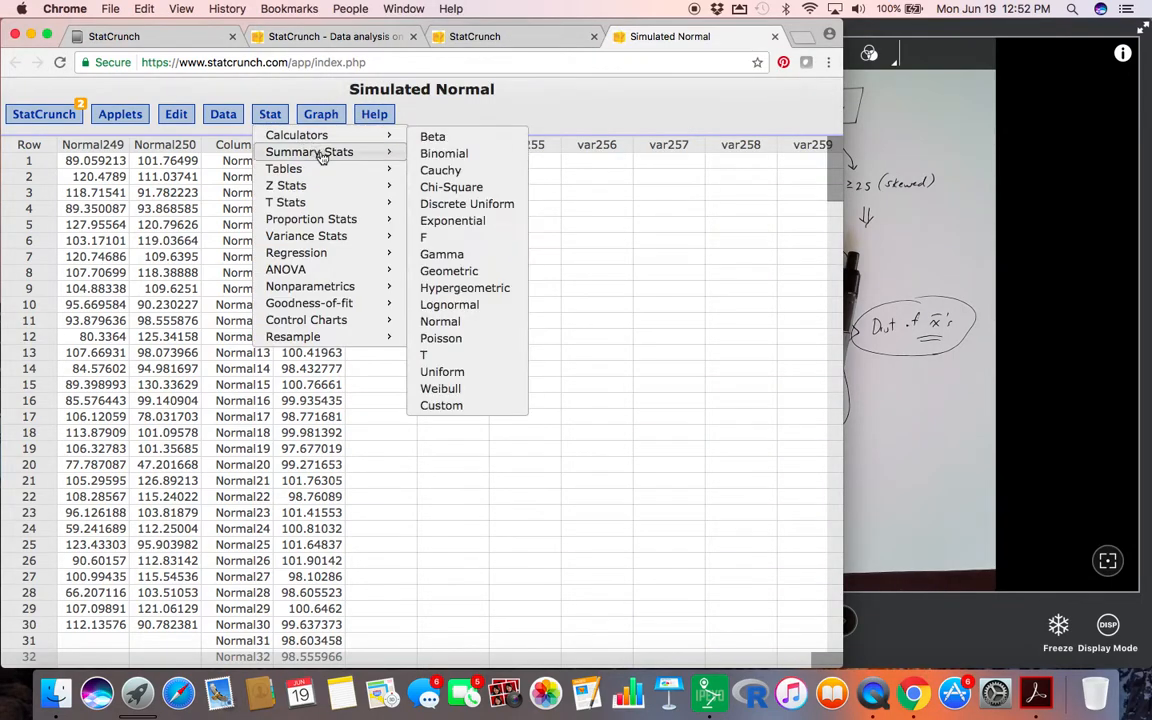
mouse_move(335, 153)
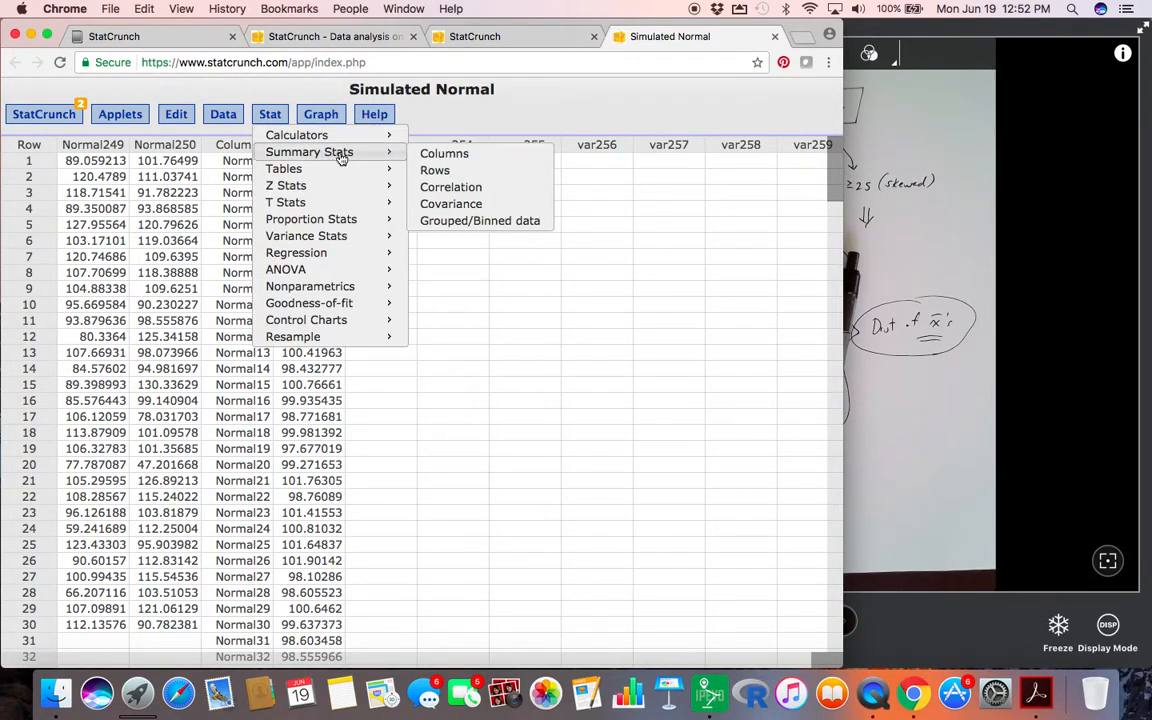
left_click(455, 156)
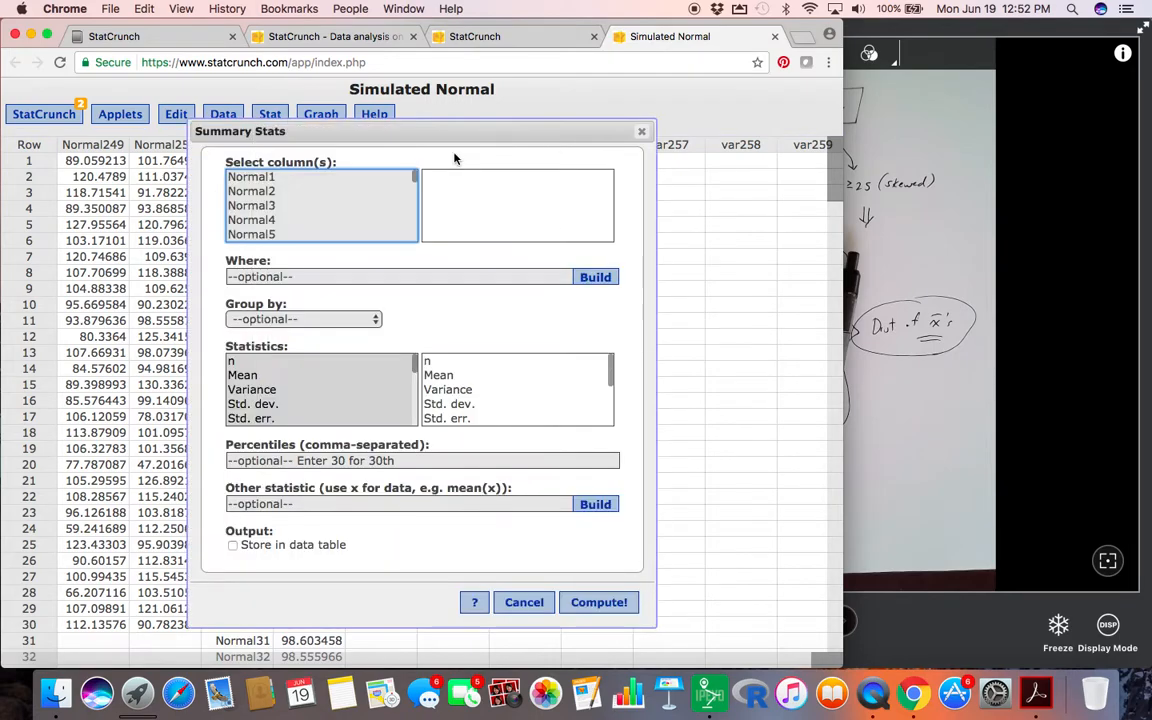
scroll(320, 210, "down", 20)
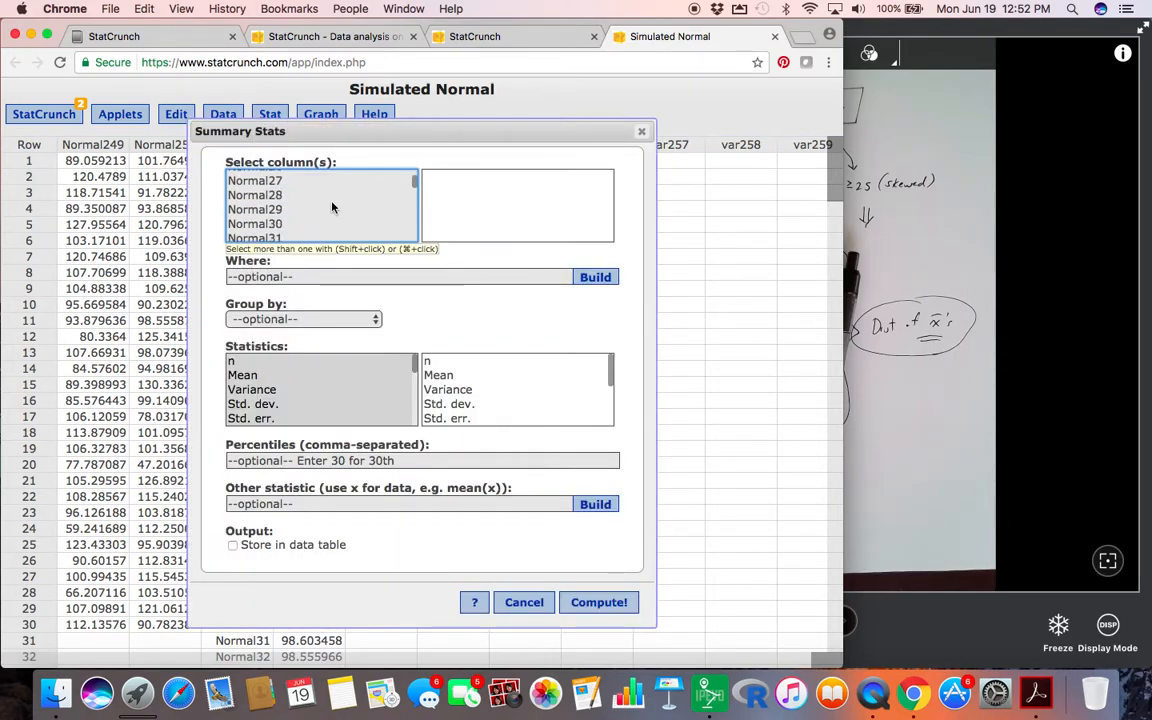
scroll(333, 207, "down", 15)
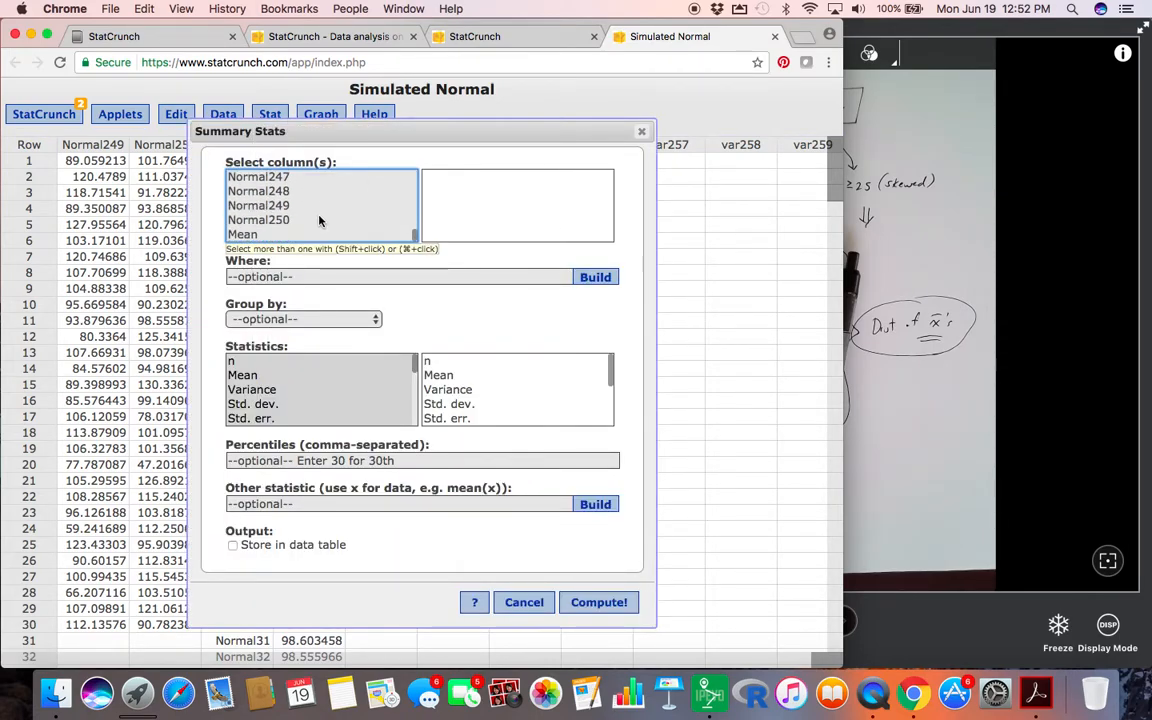
left_click(248, 235)
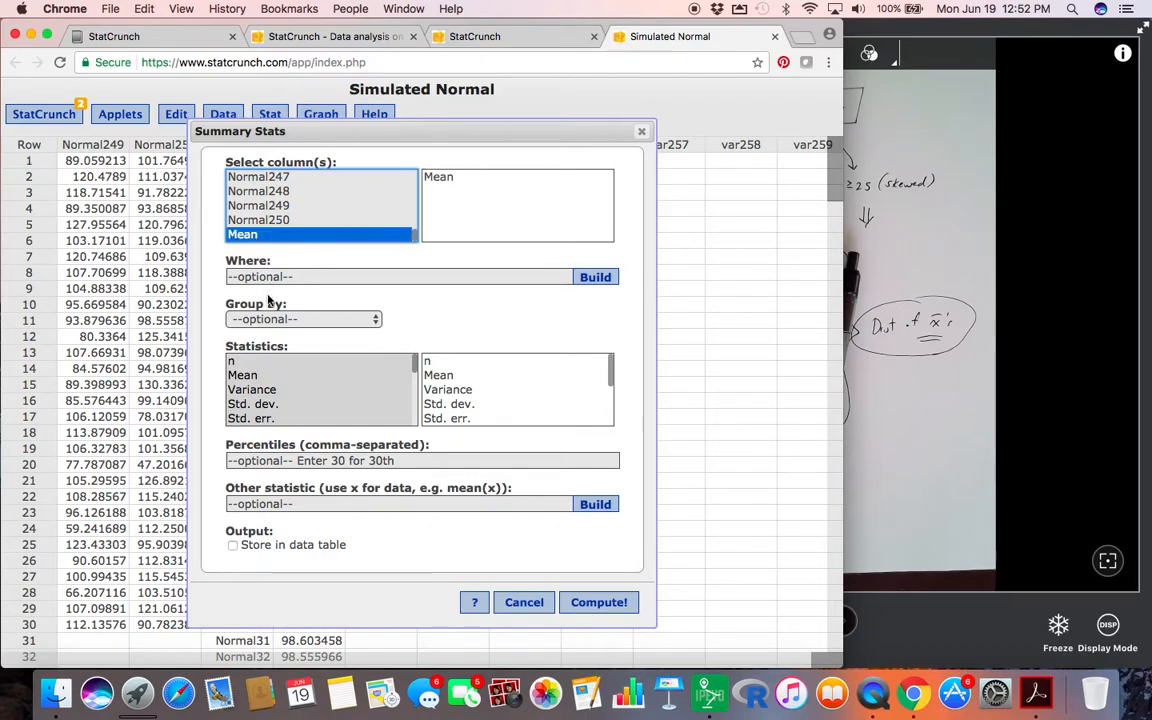
left_click(245, 376)
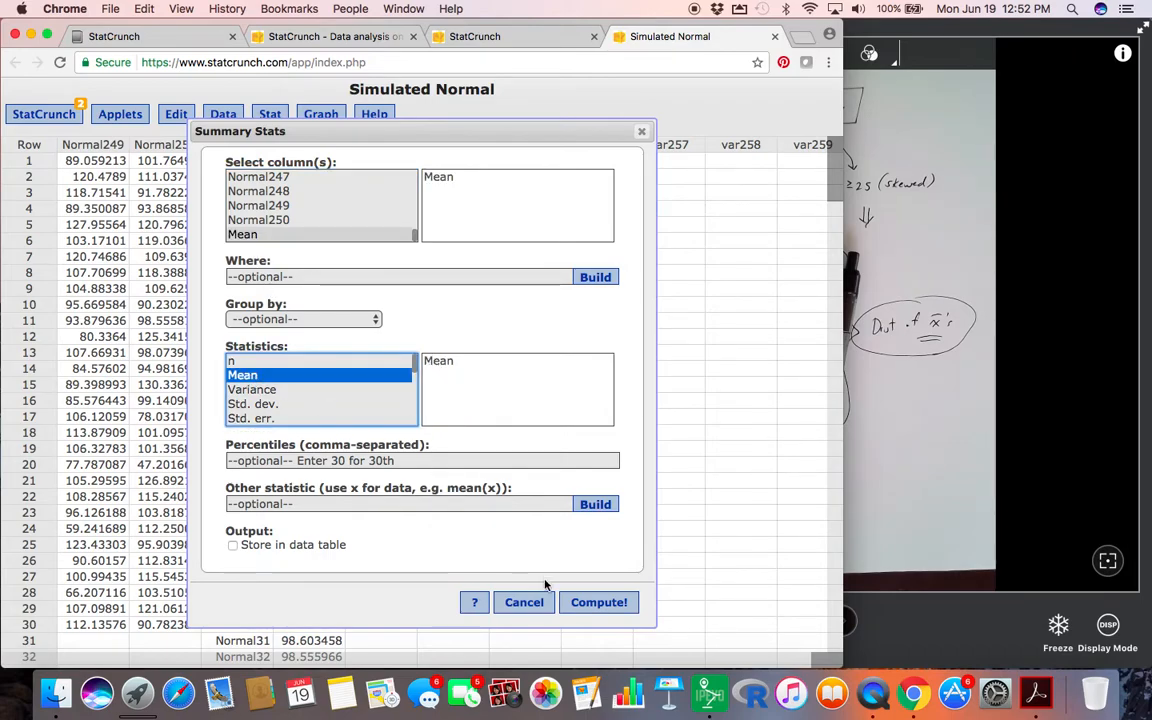
left_click(602, 604)
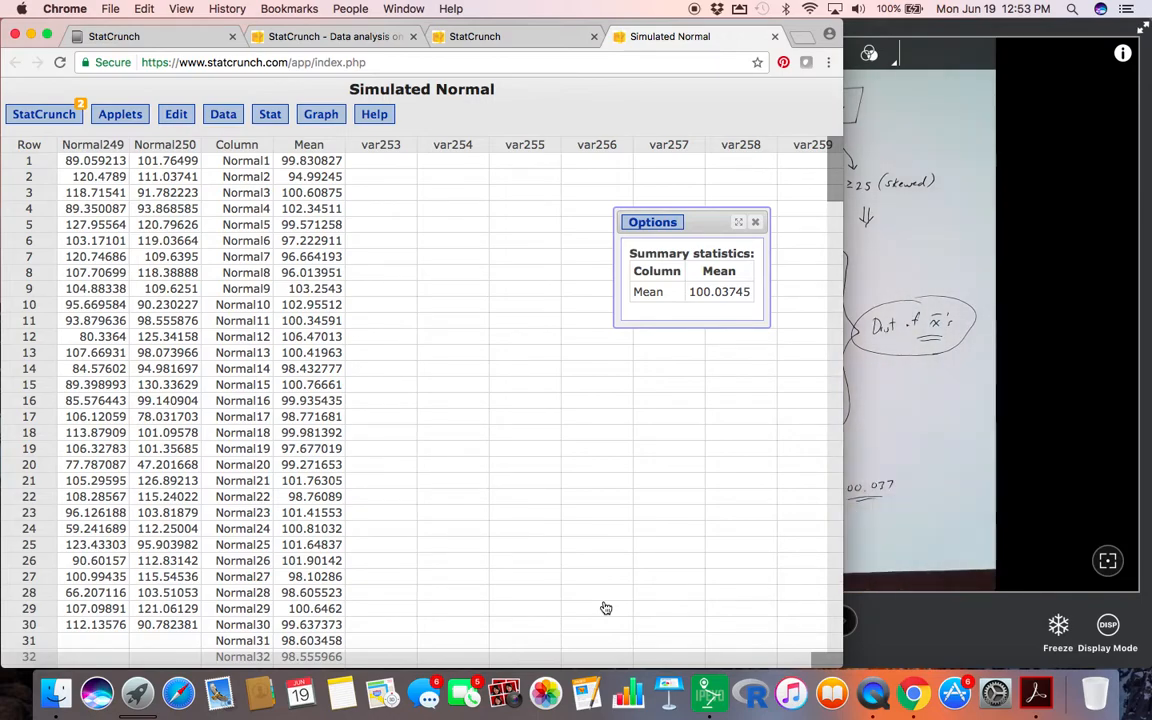
left_click(897, 538)
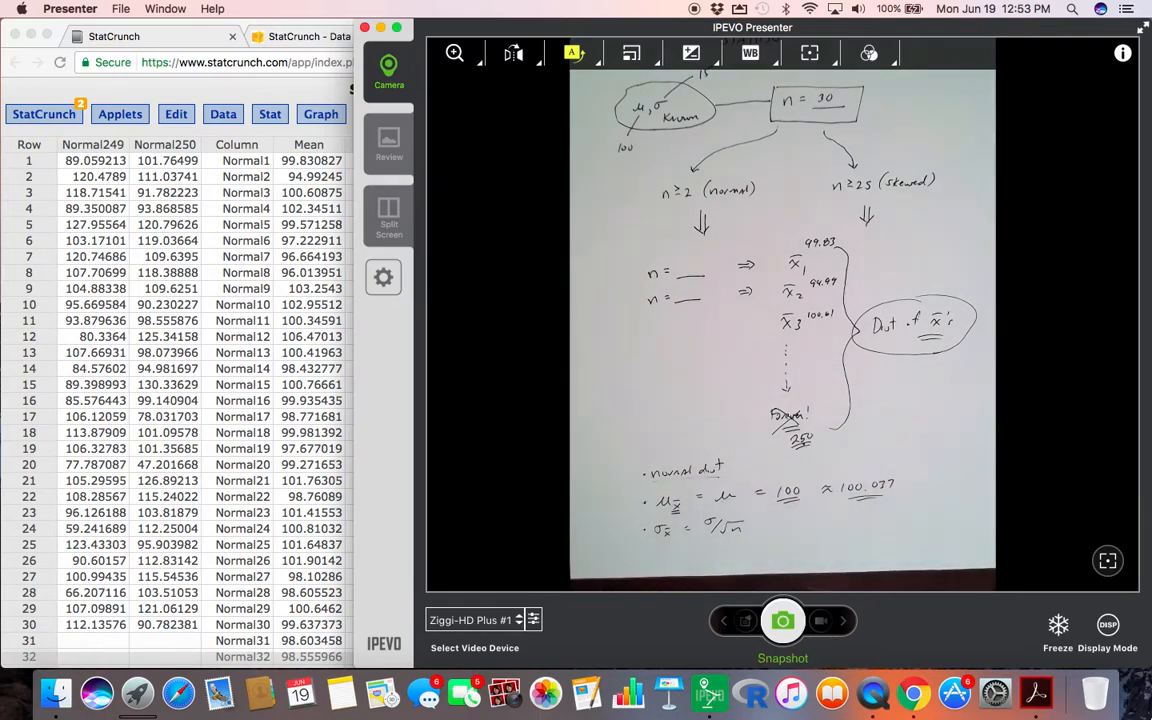
- Switch to StatCrunch, compute only the standard deviation of the Mean column, and return to the notes in IPEVO Presenter
left_click(282, 89)
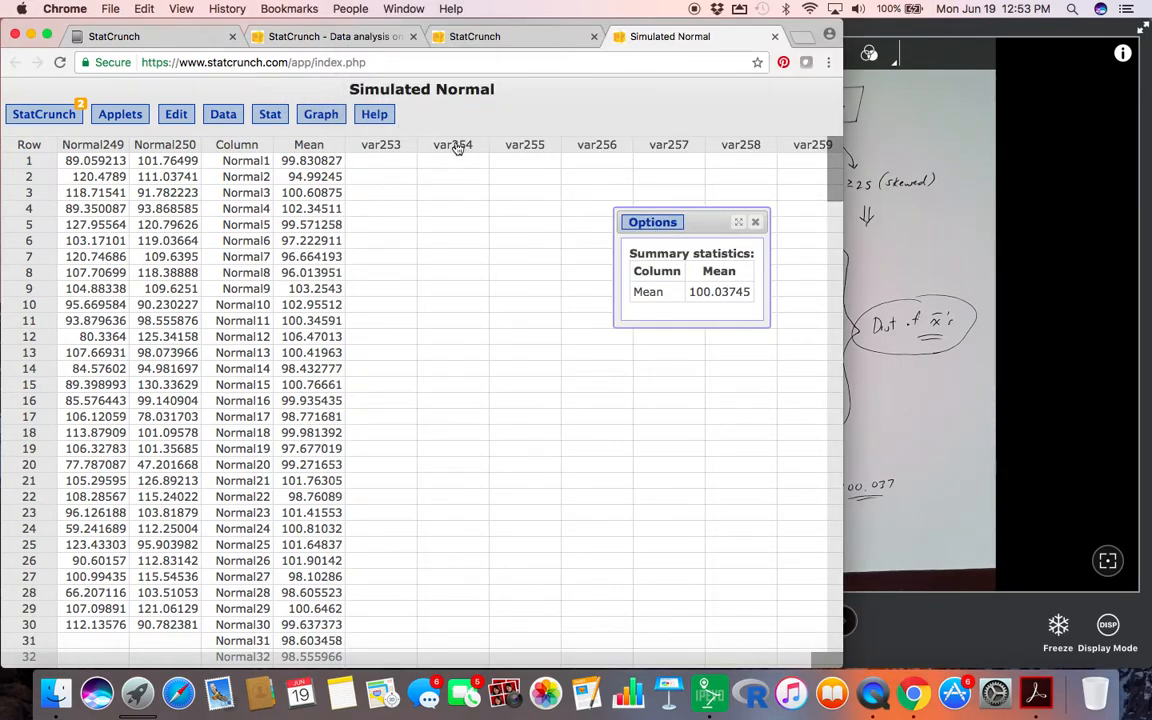
left_click(269, 117)
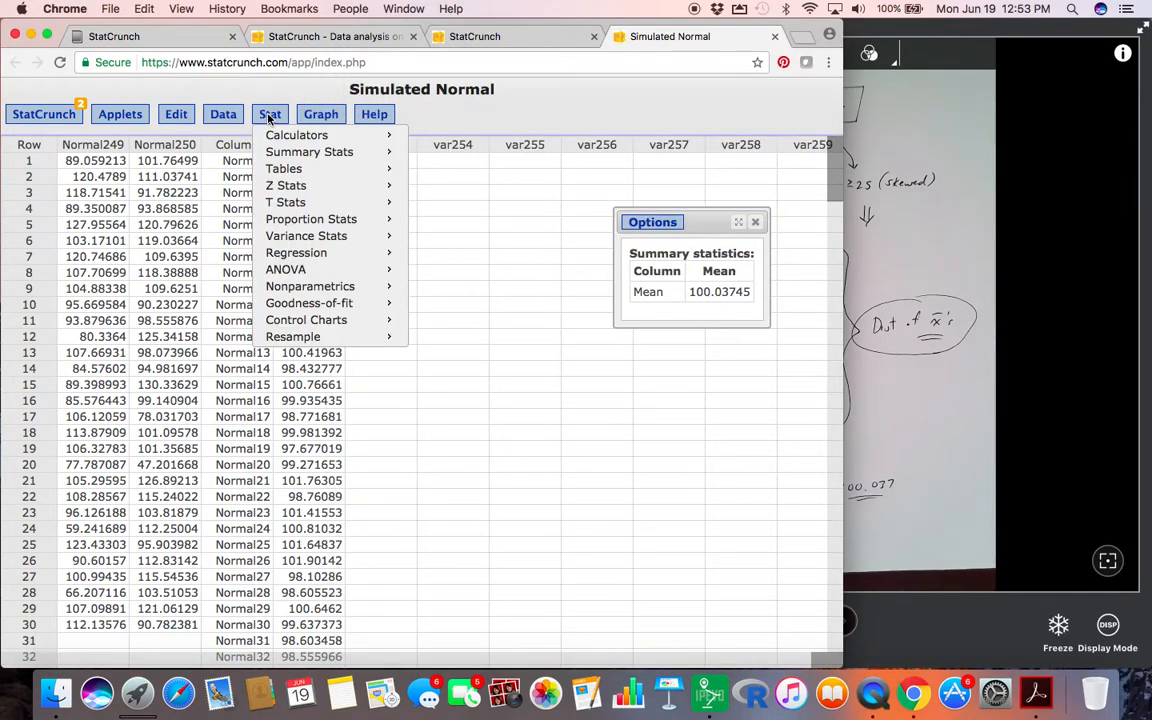
mouse_move(342, 151)
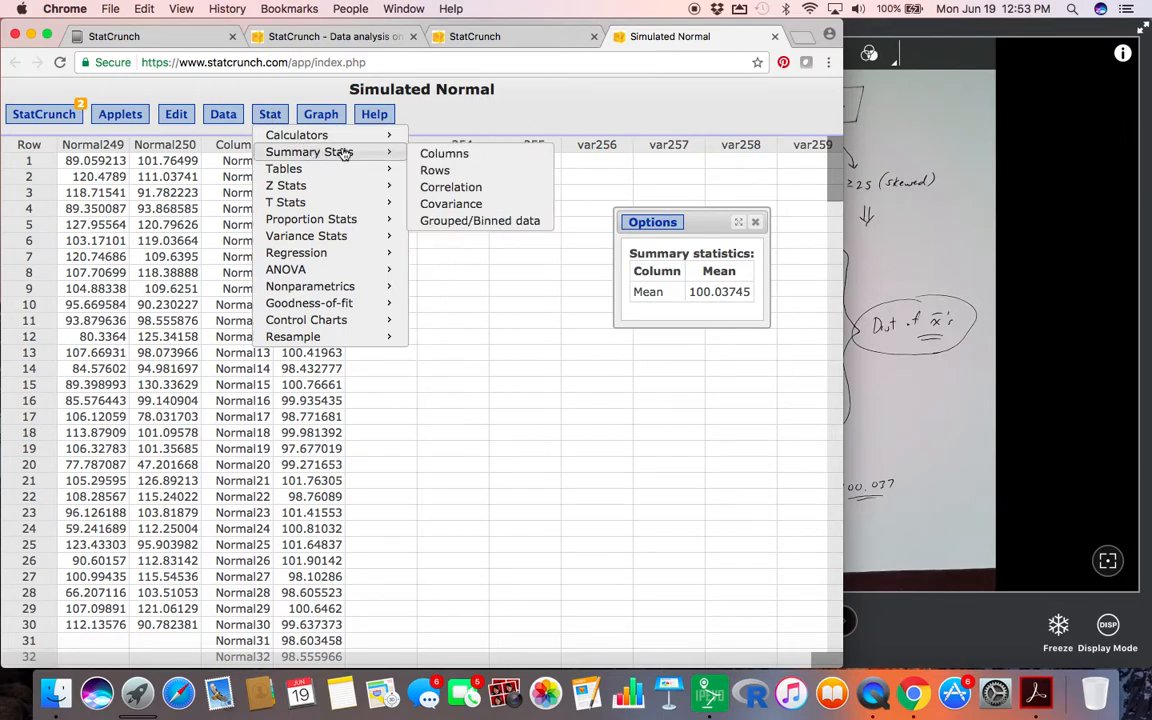
left_click(449, 156)
scroll(325, 217, "down", 20)
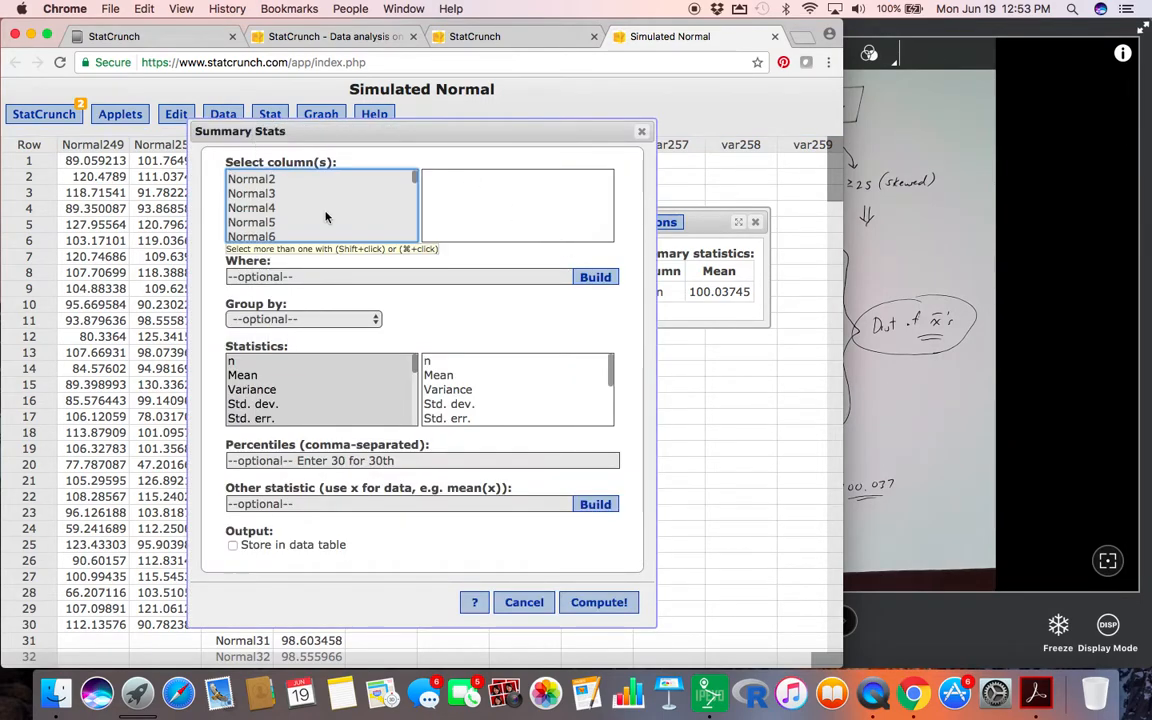
scroll(325, 217, "down", 15)
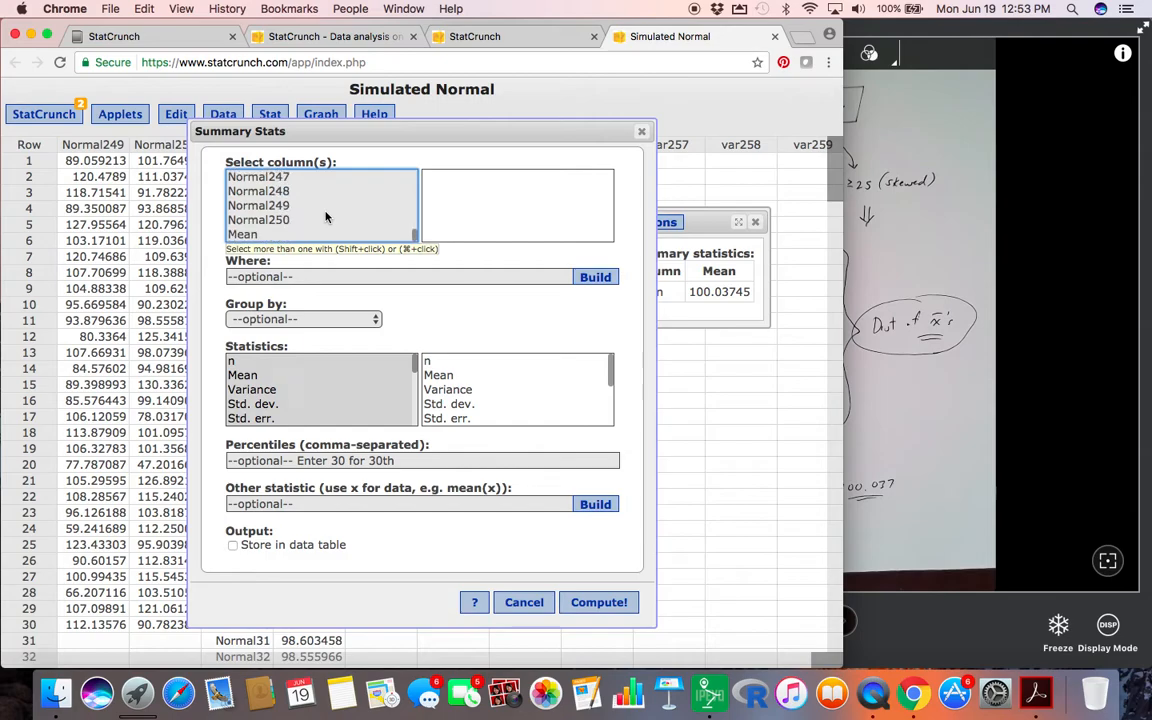
left_click(257, 235)
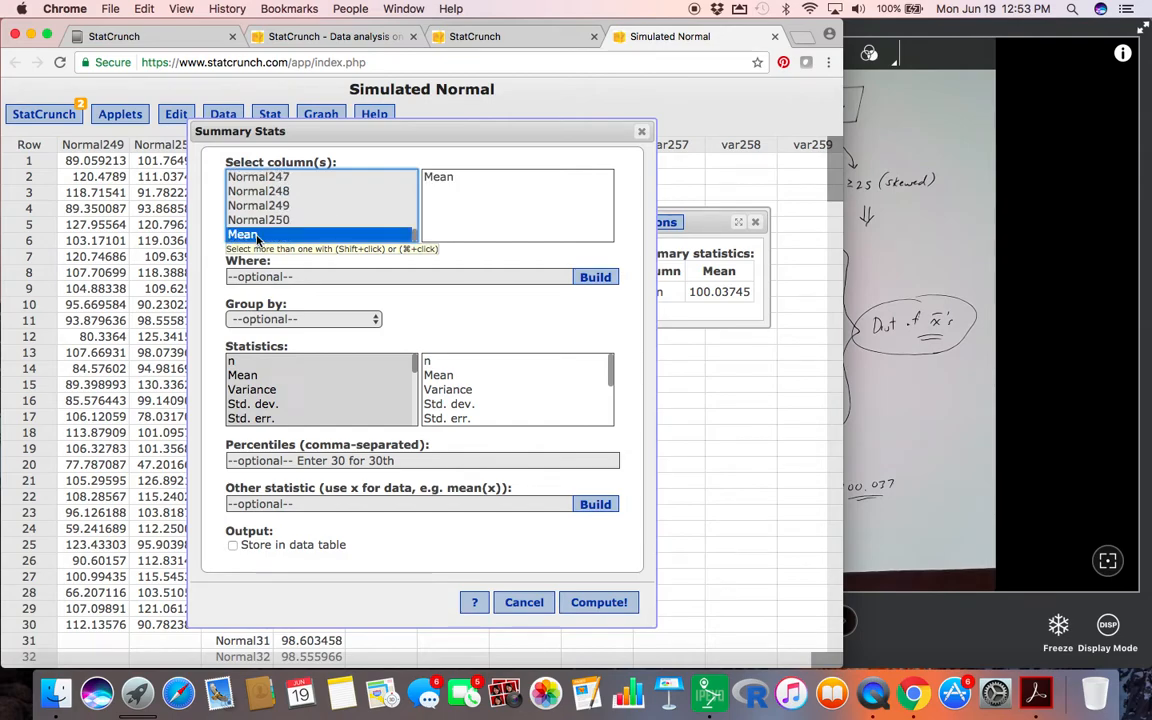
left_click(260, 404)
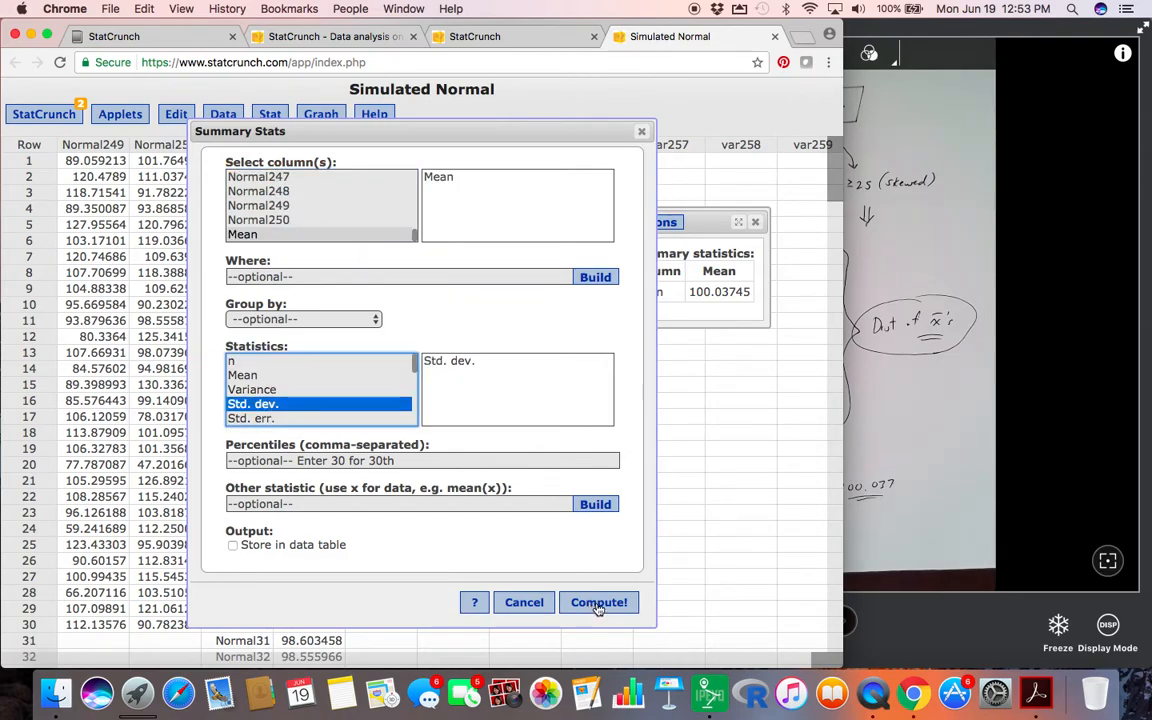
left_click(598, 603)
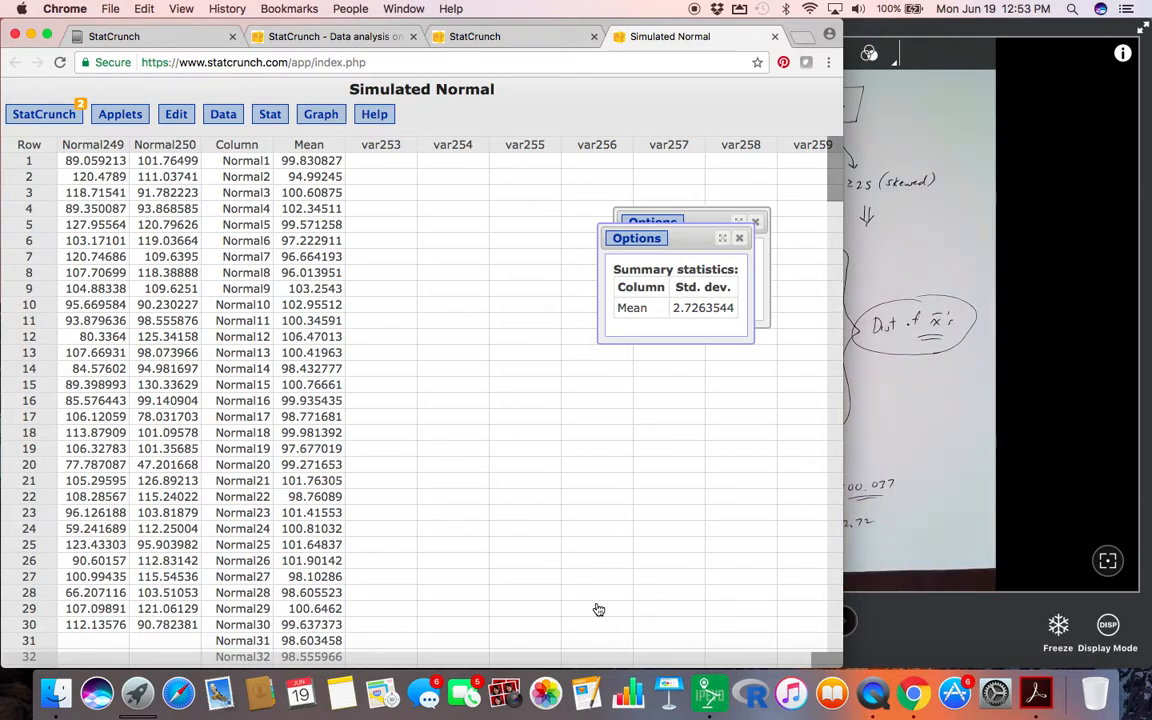
left_click(967, 482)
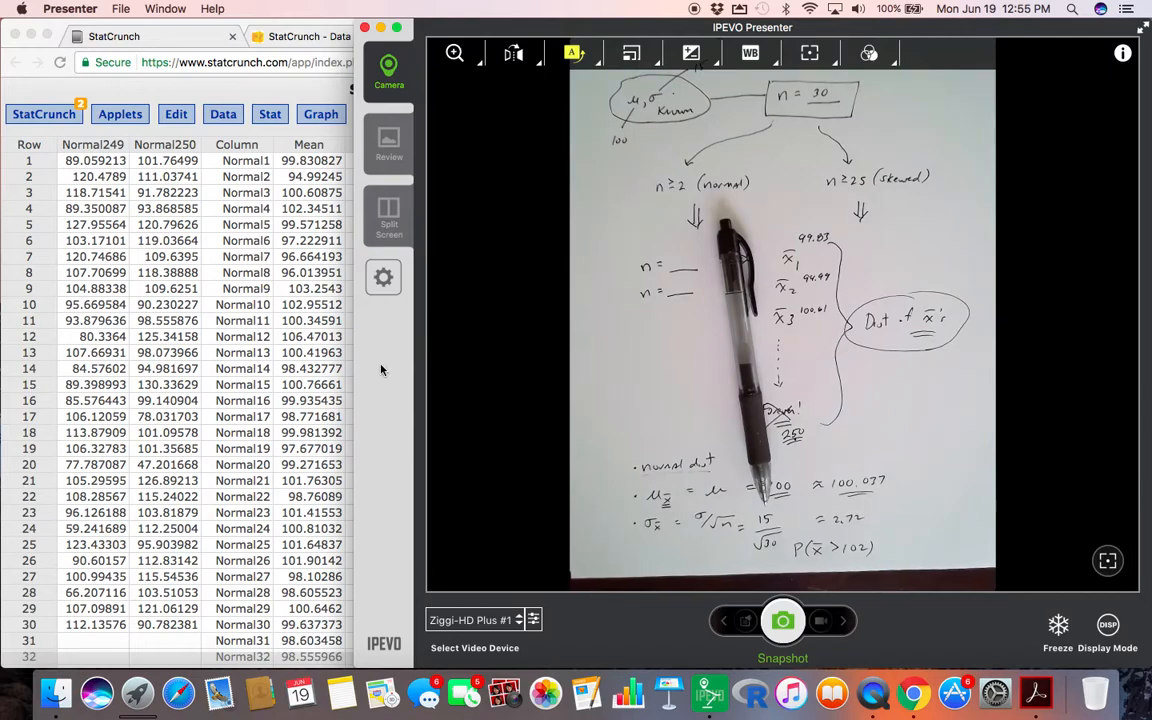
- Switch to the StatCrunch data and inspect the sample means in rows 4 and 9 of the Mean column
left_click(281, 353)
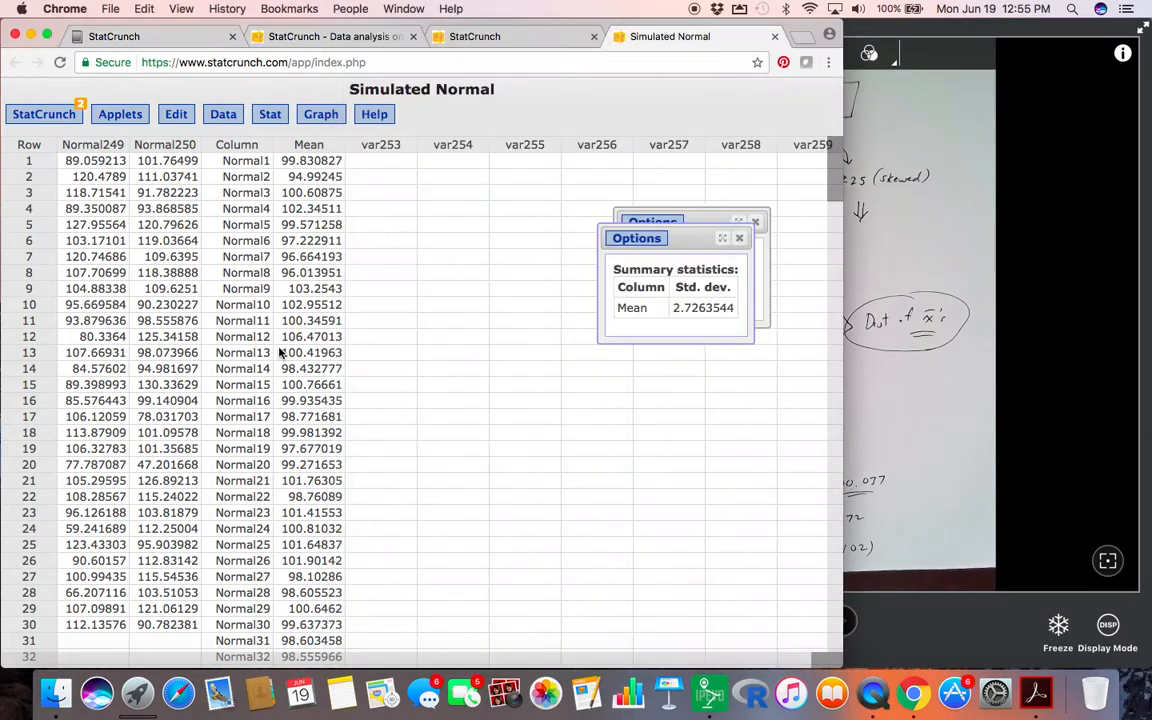
left_click(311, 209)
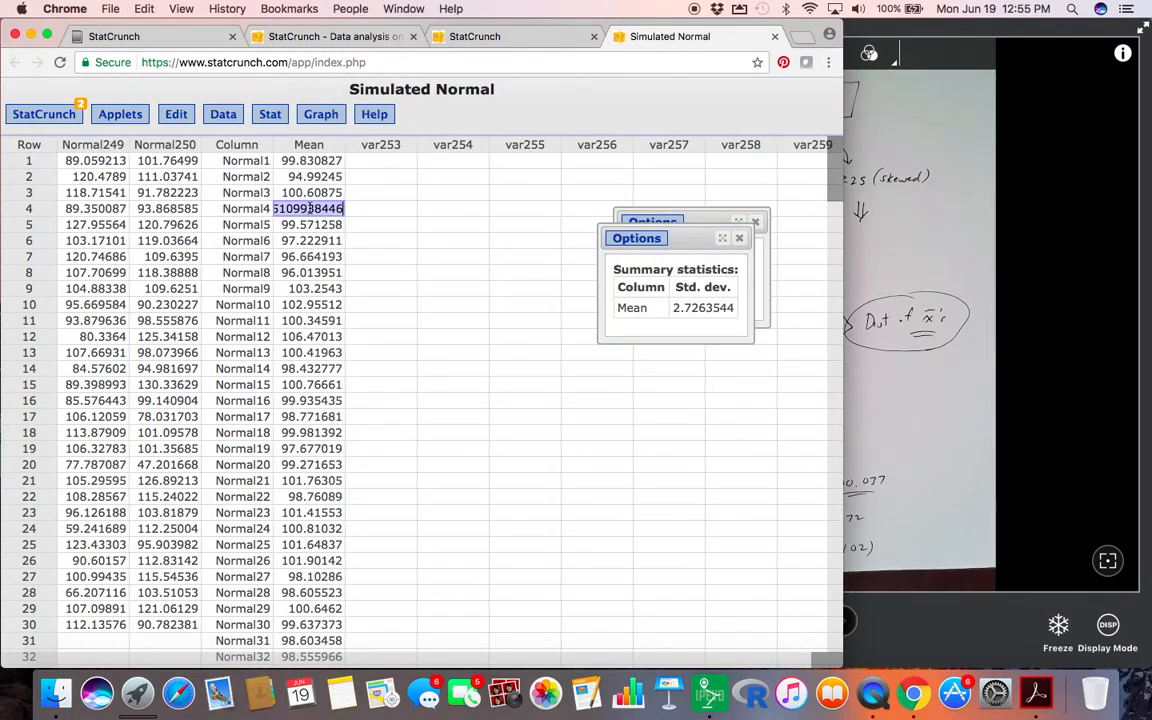
left_click(311, 289)
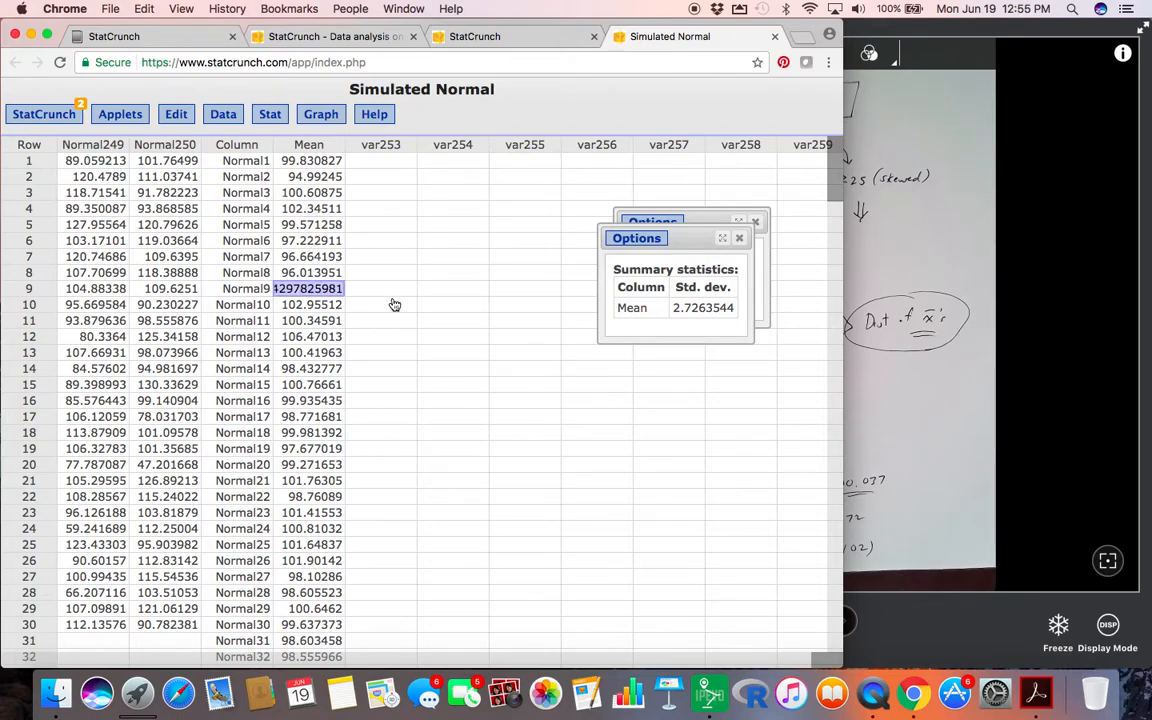
- Look through the statistics offered for column summary statistics, and close the dialog without computing anything
left_click(274, 116)
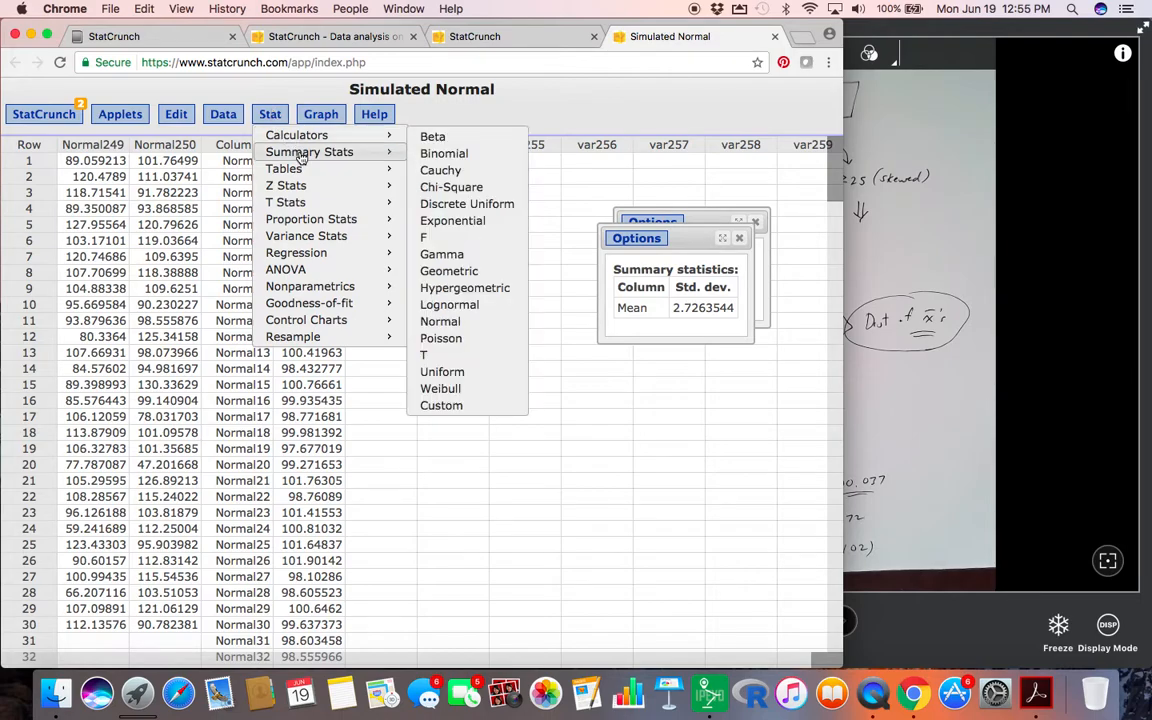
mouse_move(301, 158)
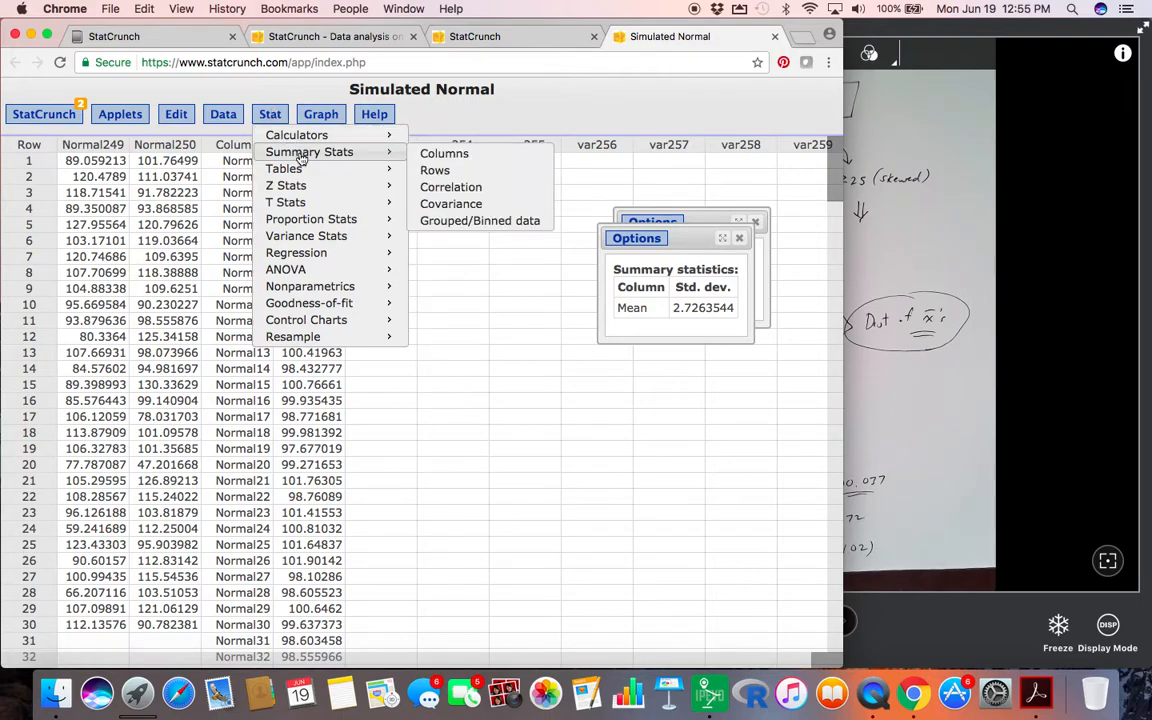
left_click(449, 156)
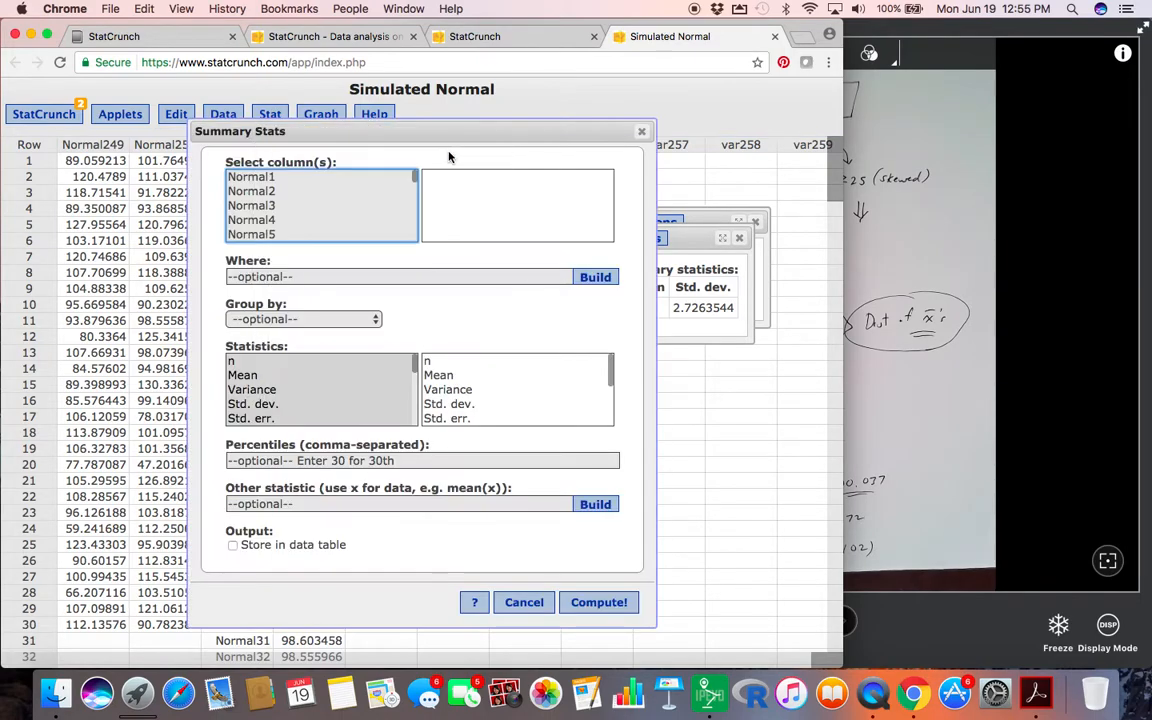
scroll(312, 385, "down", 5)
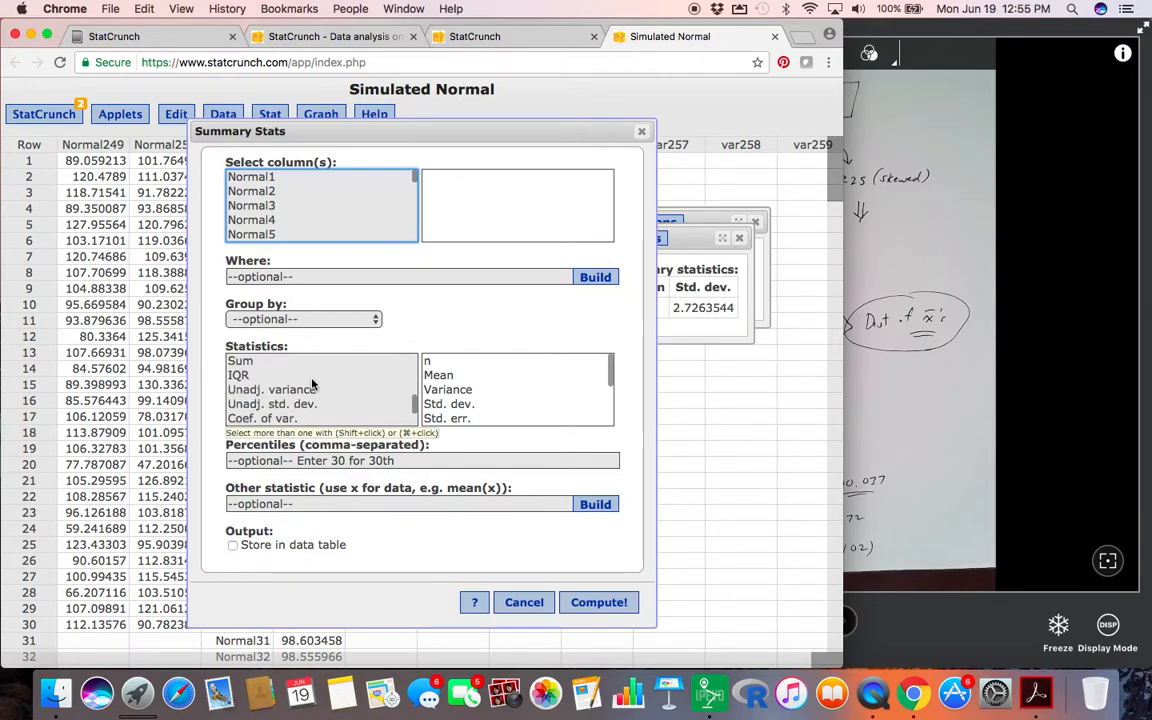
scroll(312, 385, "down", 2)
scroll(312, 385, "up", 3)
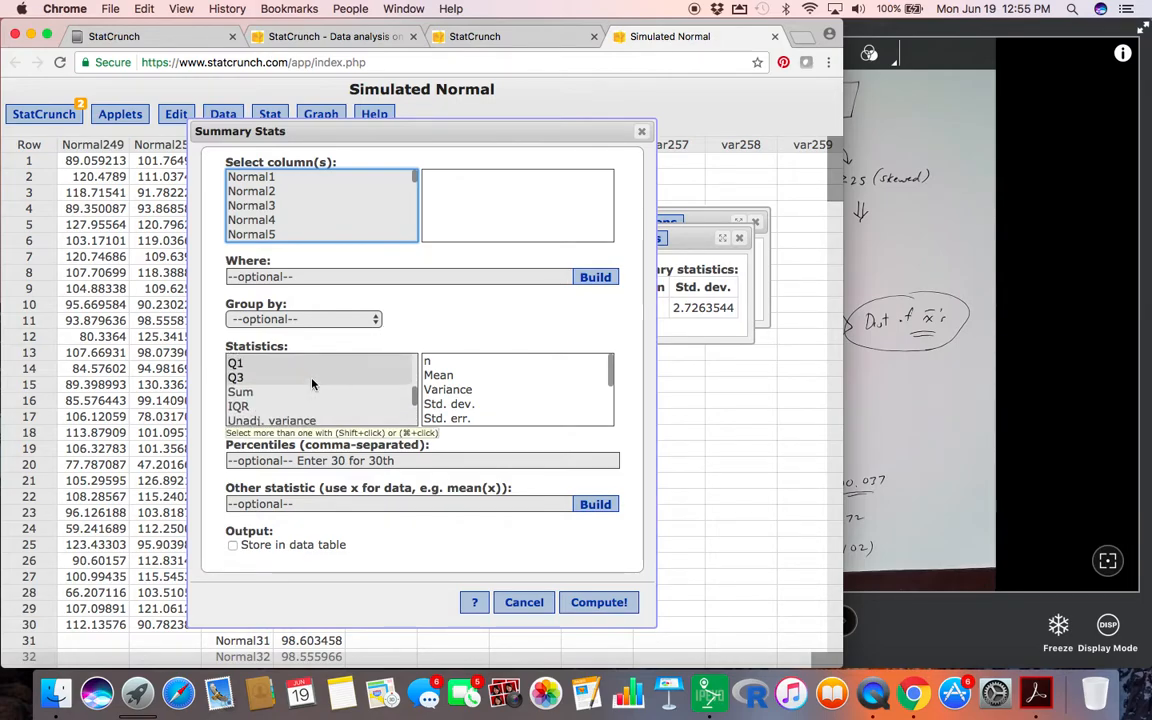
scroll(312, 385, "down", 3)
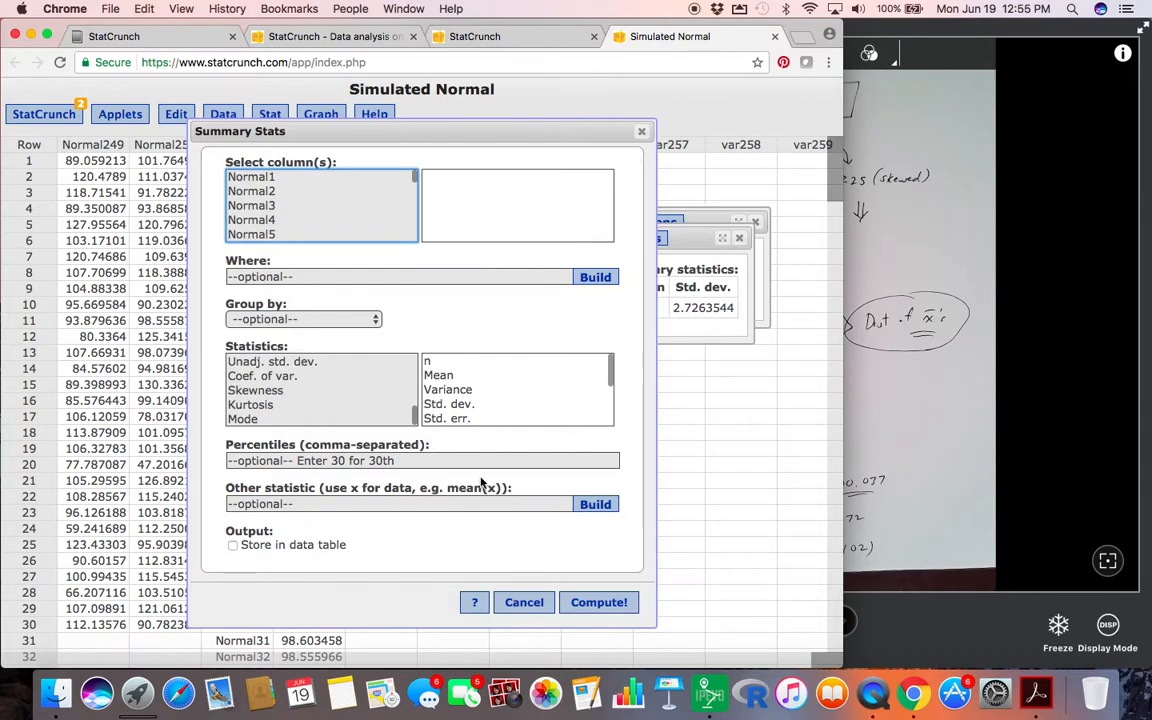
left_click(642, 133)
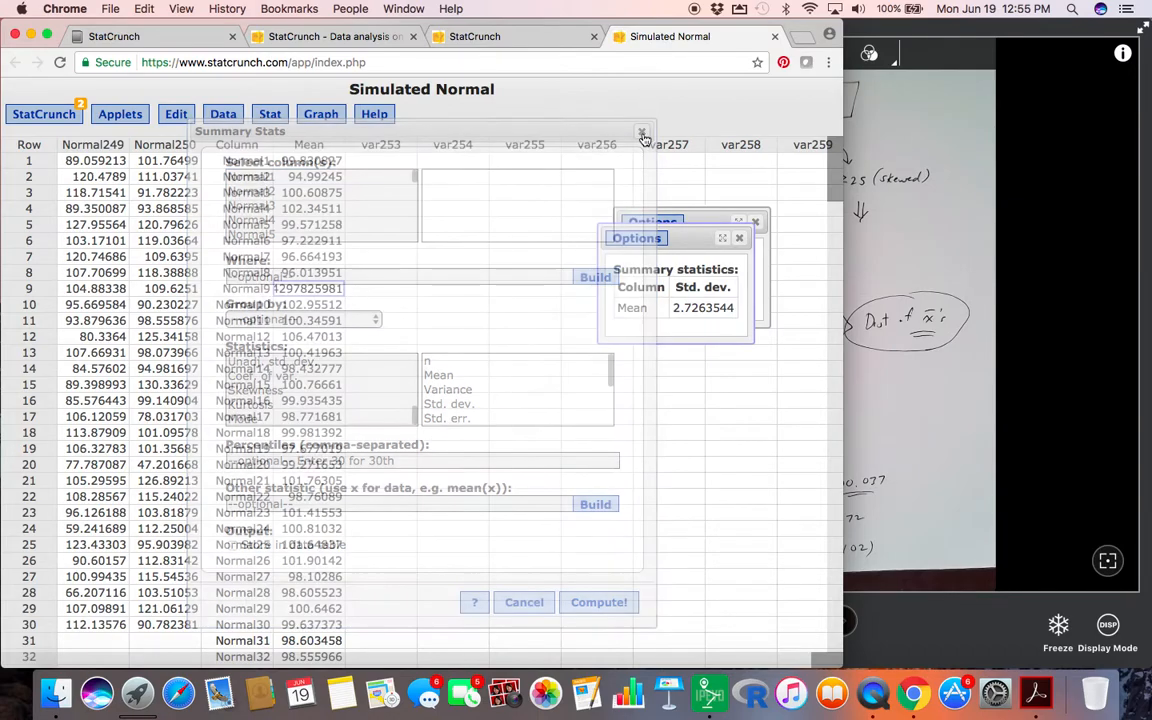
left_click(226, 115)
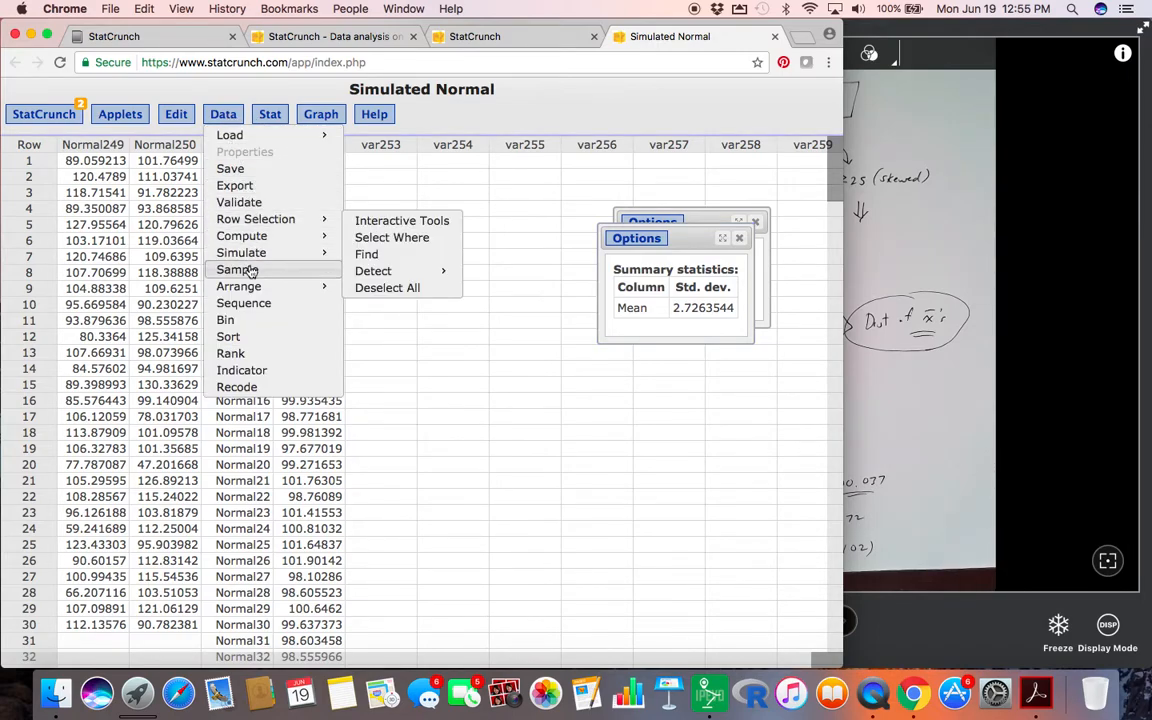
mouse_move(259, 290)
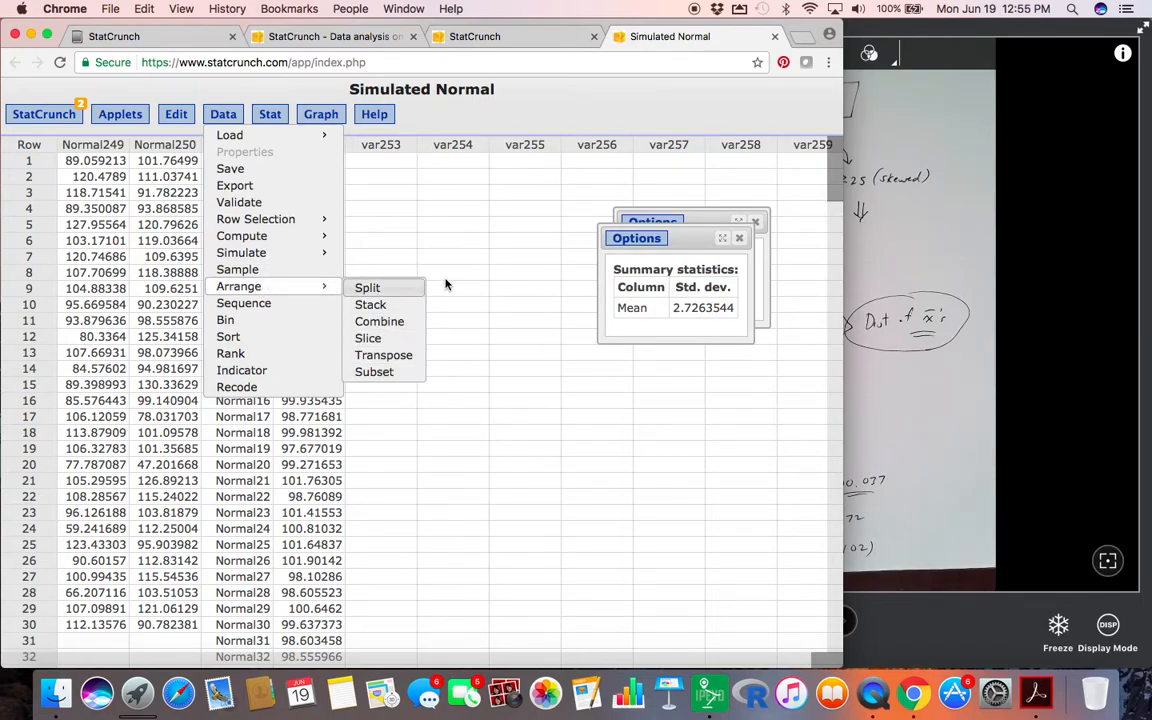
left_click(253, 306)
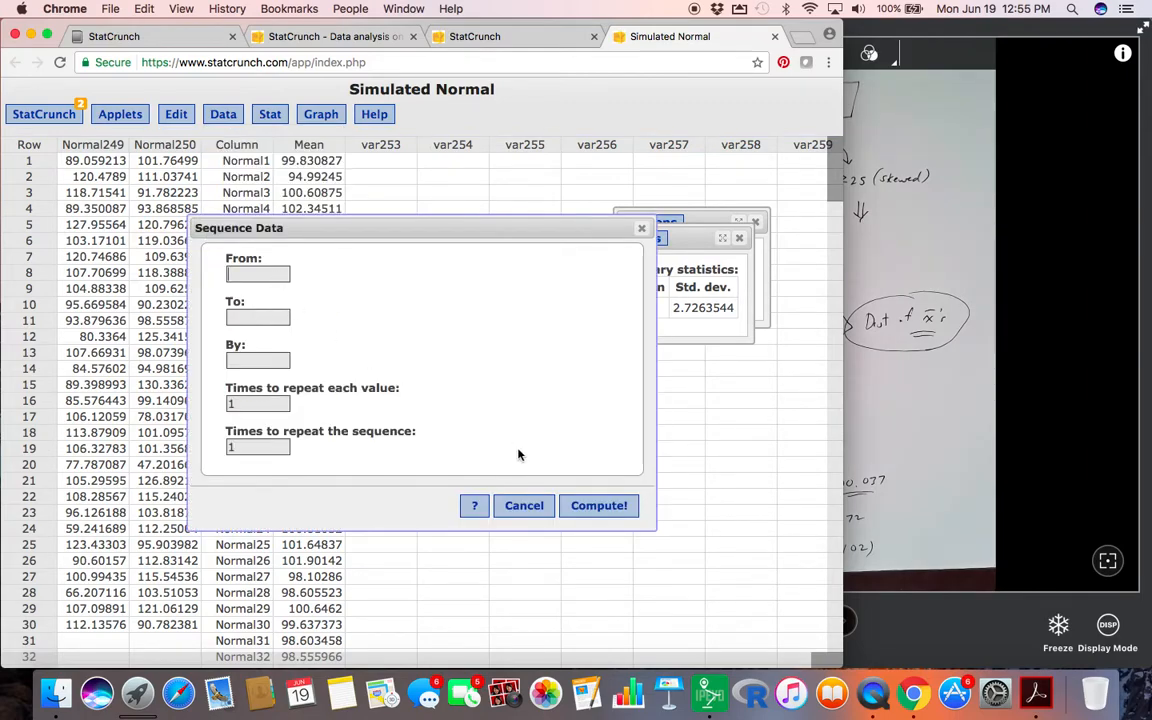
left_click(522, 506)
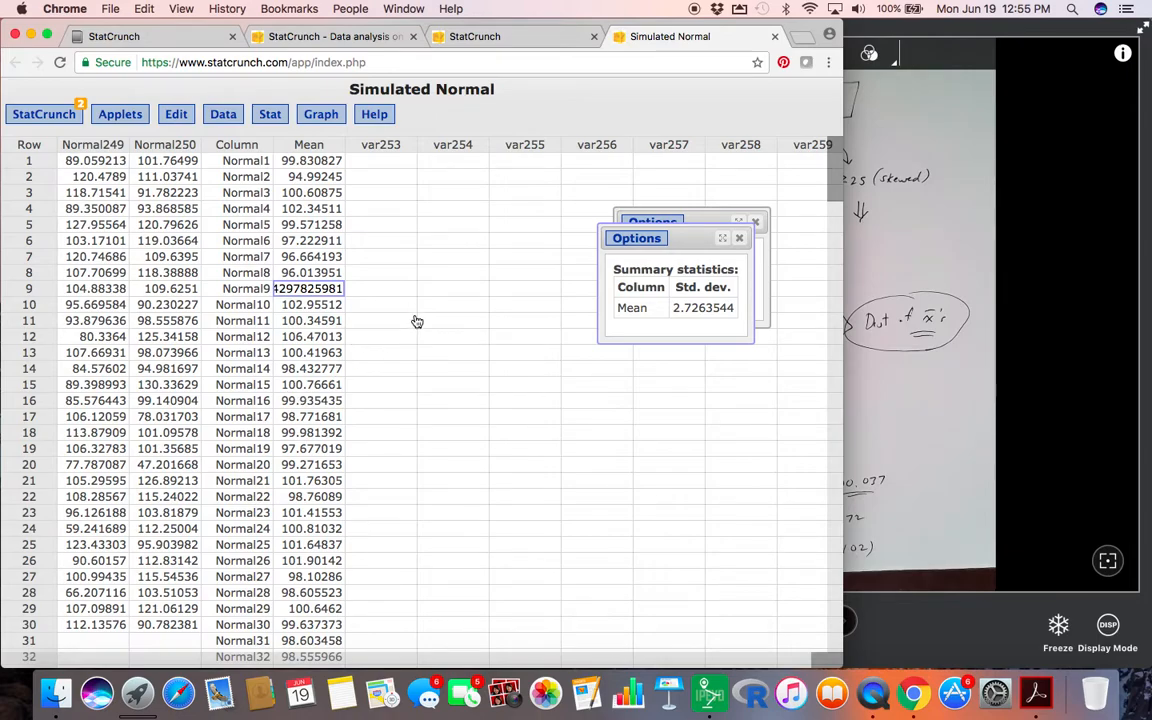
scroll(417, 321, "down", 5)
scroll(417, 321, "up", 5)
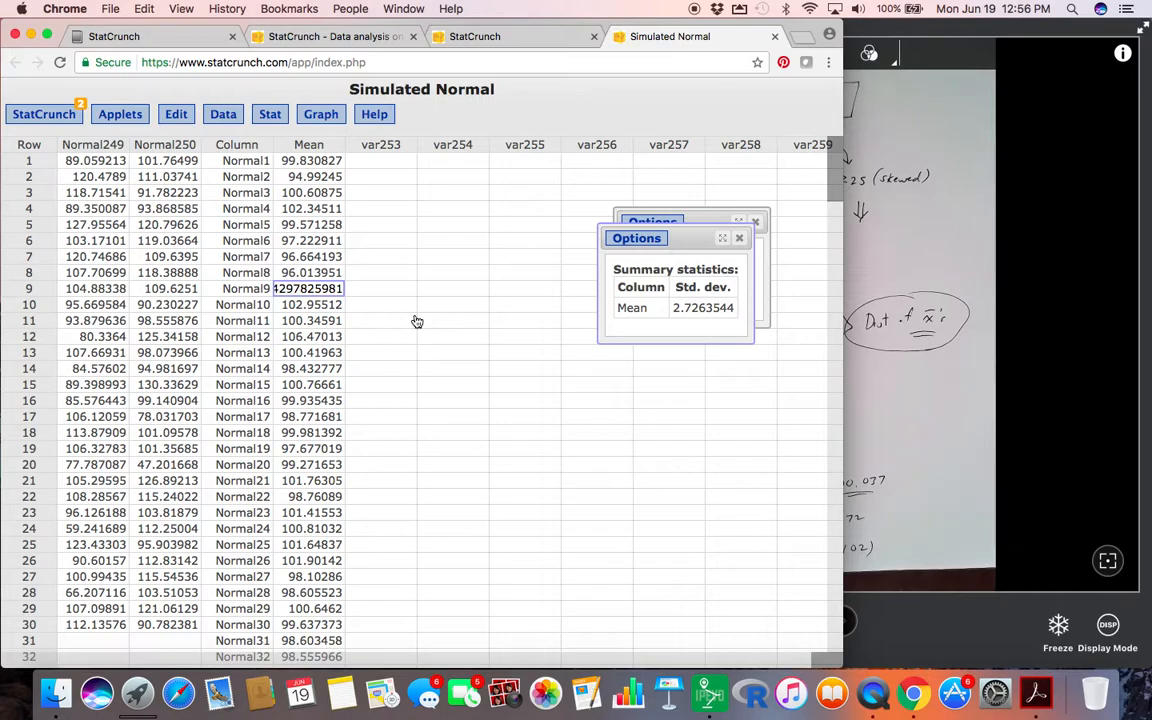